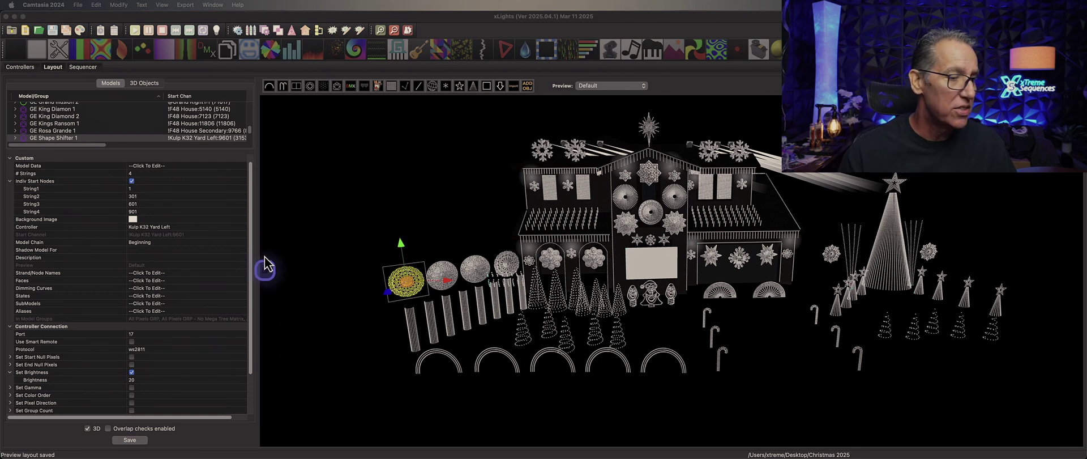
Step: Open GE Shape Shifter 1's SubModels editor and show the Wonder submodel's node ranges
left_click(213, 306)
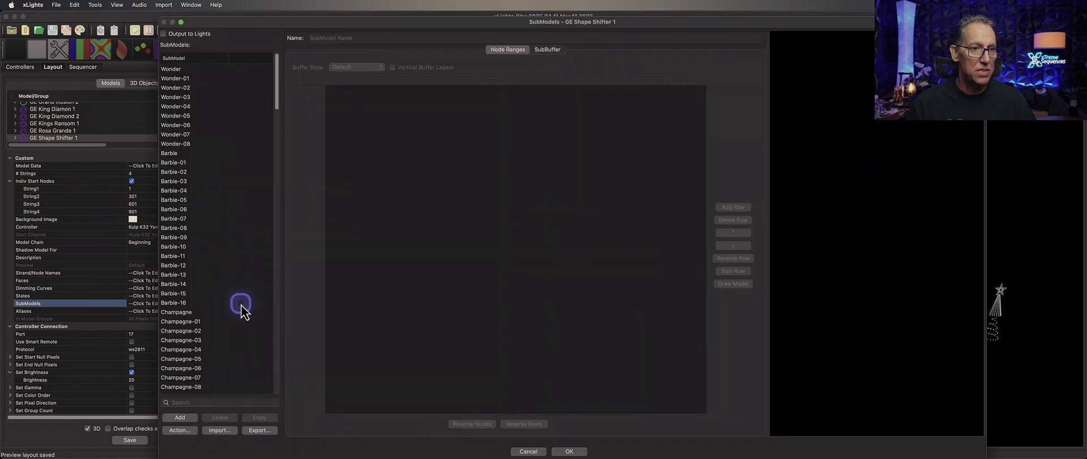
left_click(179, 69)
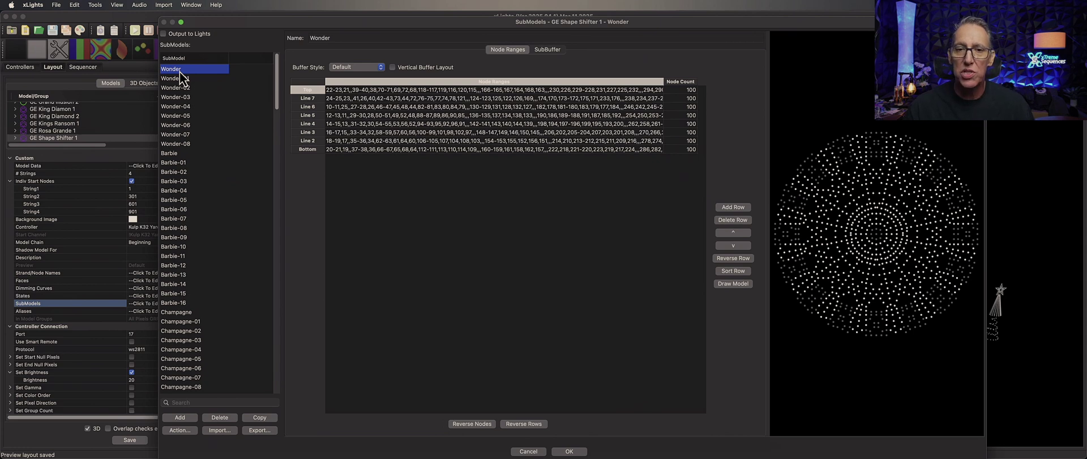
left_click(434, 195)
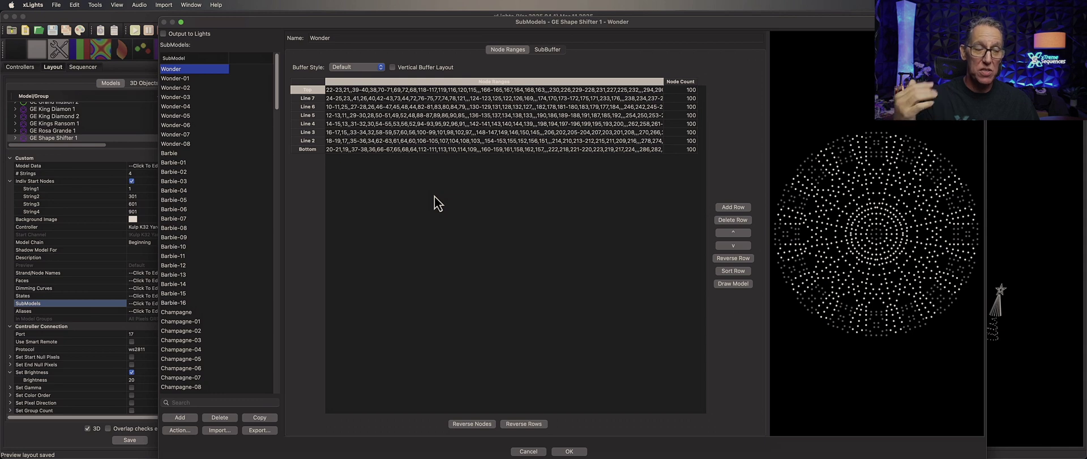
Step: Inspect the Wonder-01 through Wonder-04 submodels, then return to the main Wonder submodel
left_click(174, 81)
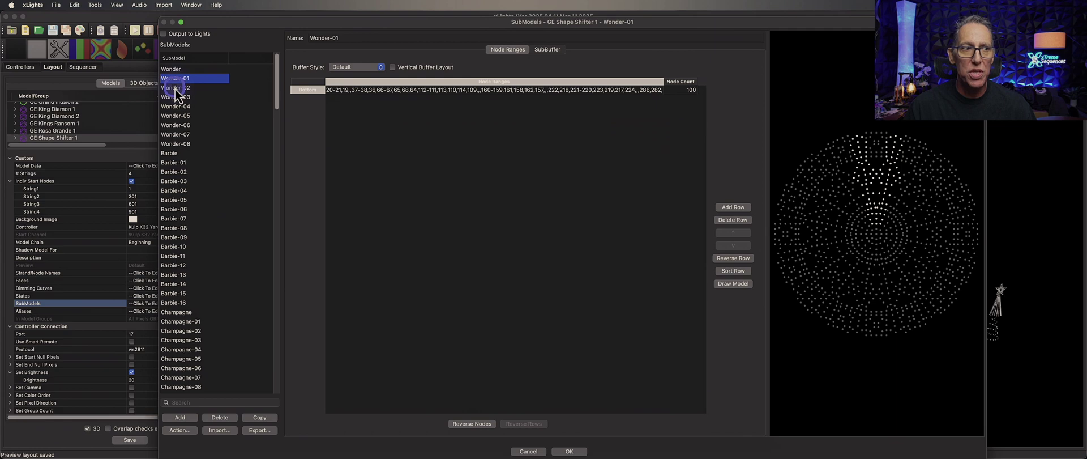
left_click(177, 88)
left_click(183, 79)
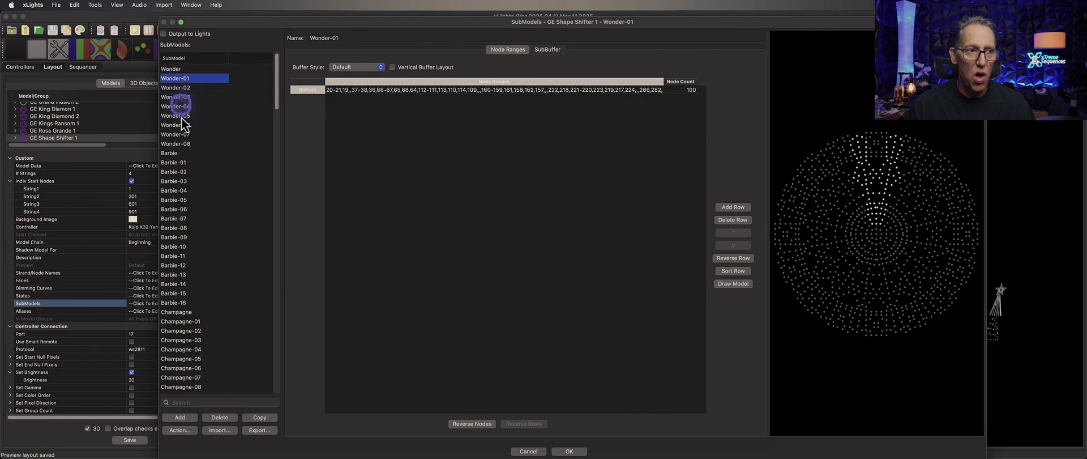
left_click(177, 89)
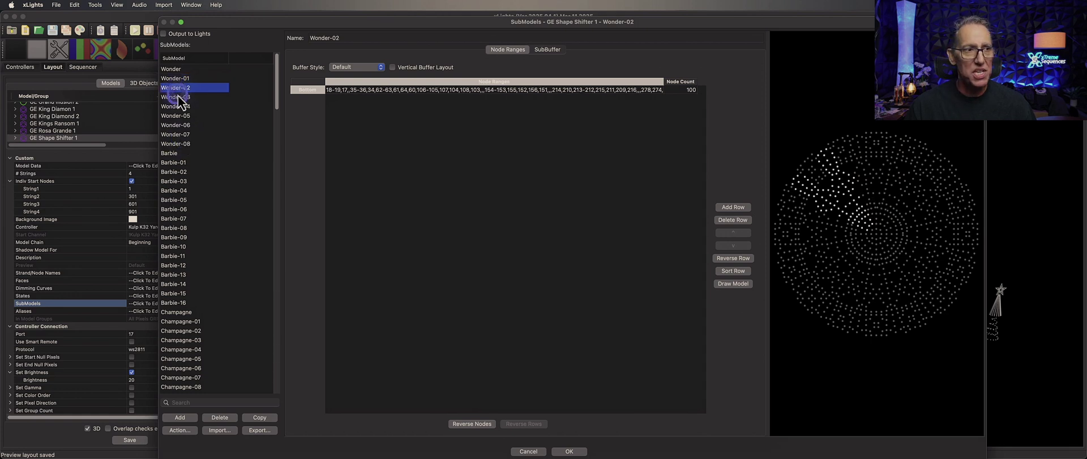
left_click(179, 98)
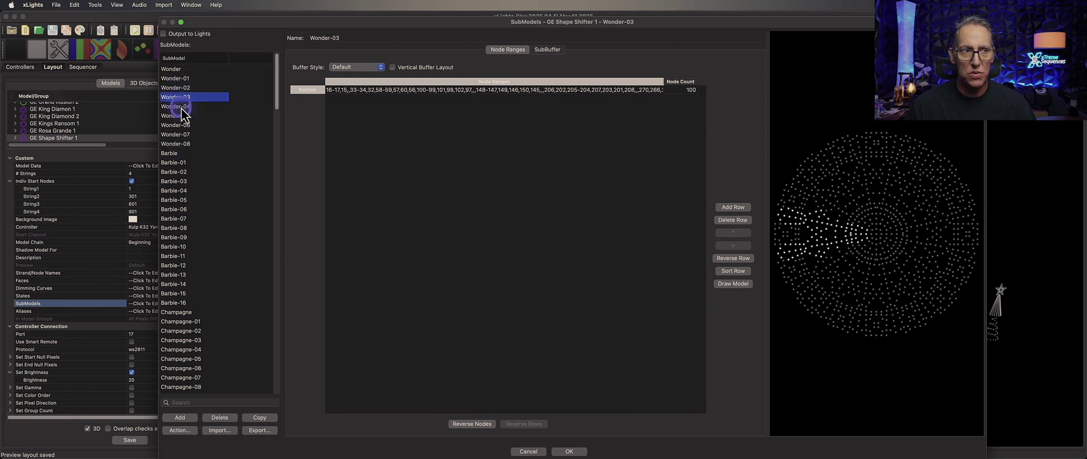
left_click(180, 108)
left_click(182, 80)
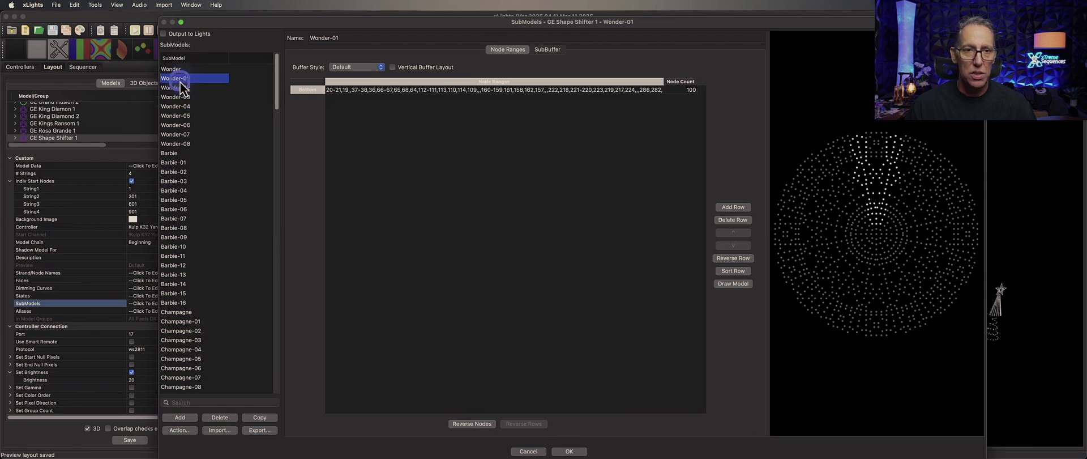
left_click(179, 69)
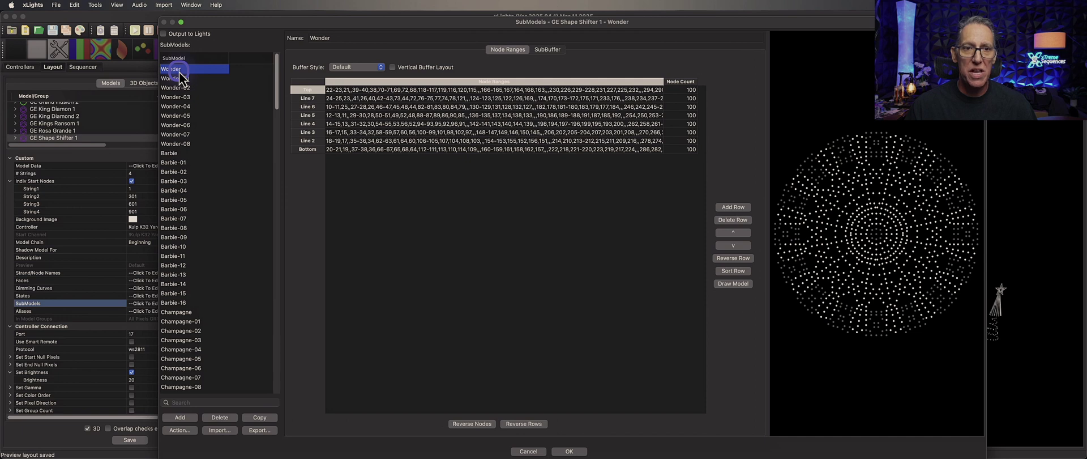
left_click(395, 89)
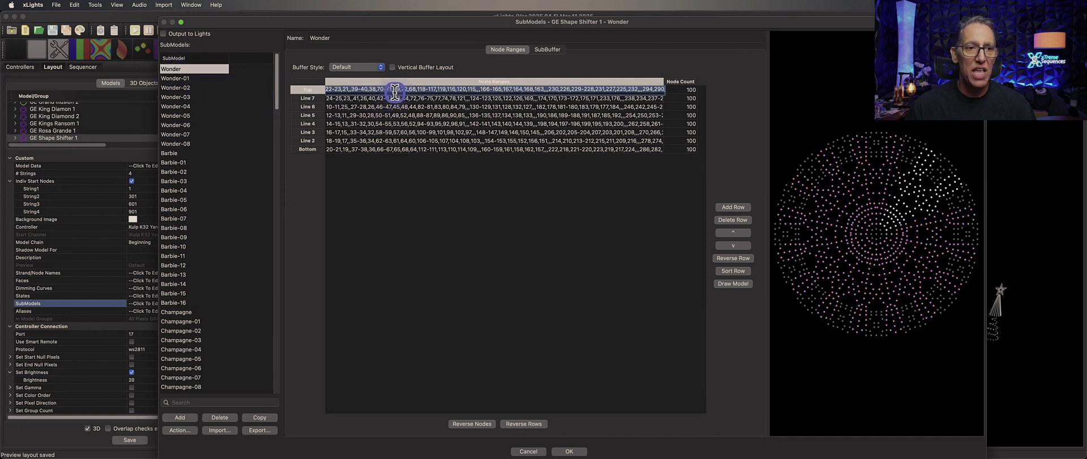
left_click(413, 148, "shift")
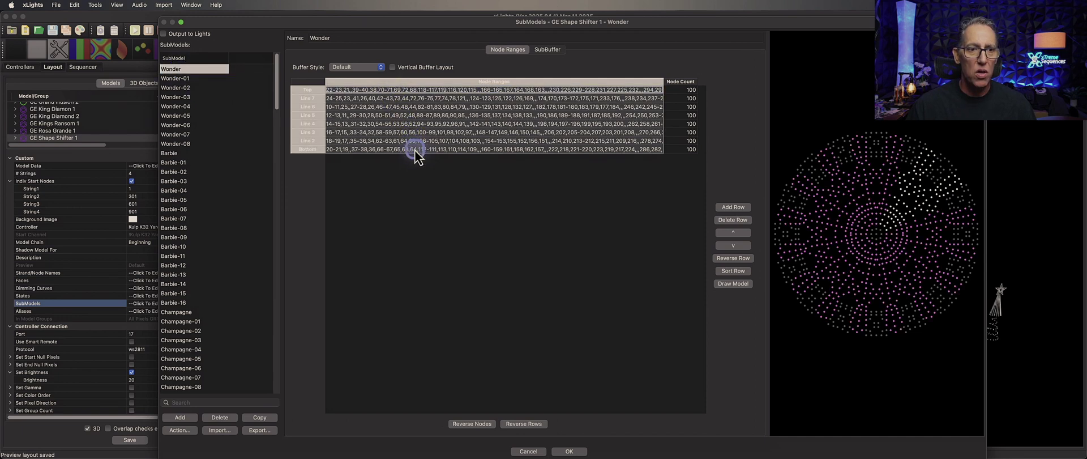
right_click(440, 130)
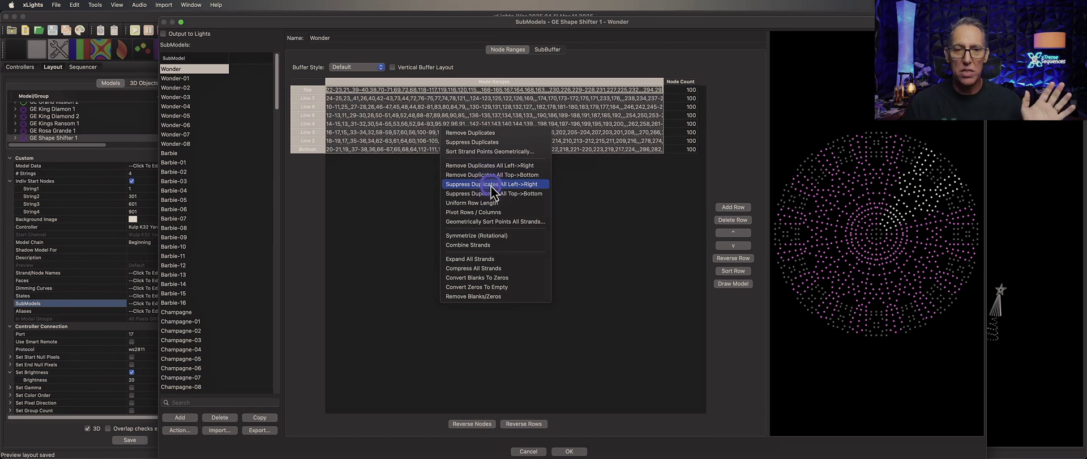
left_click(521, 201)
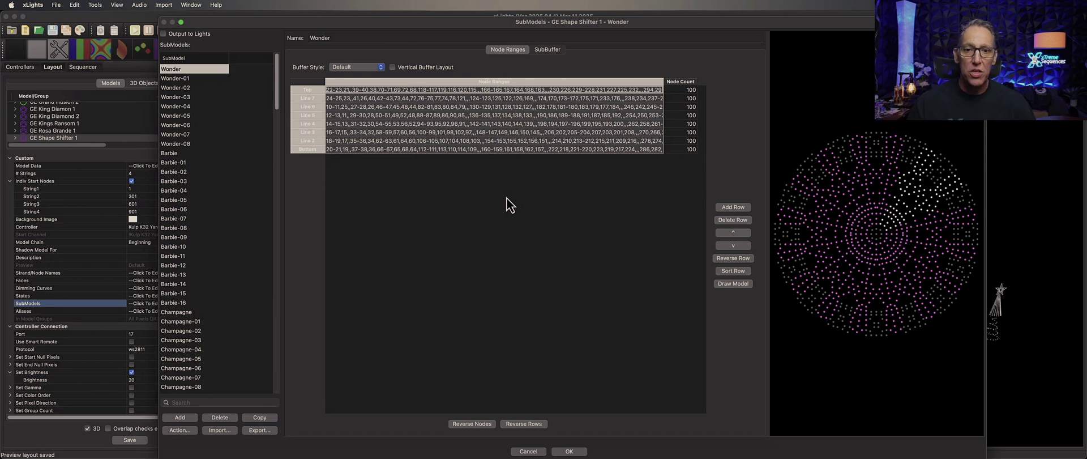
Step: Check the Top row's count, then step through the Wonder-01–08, Barbie and Champagne submodels
left_click(689, 92)
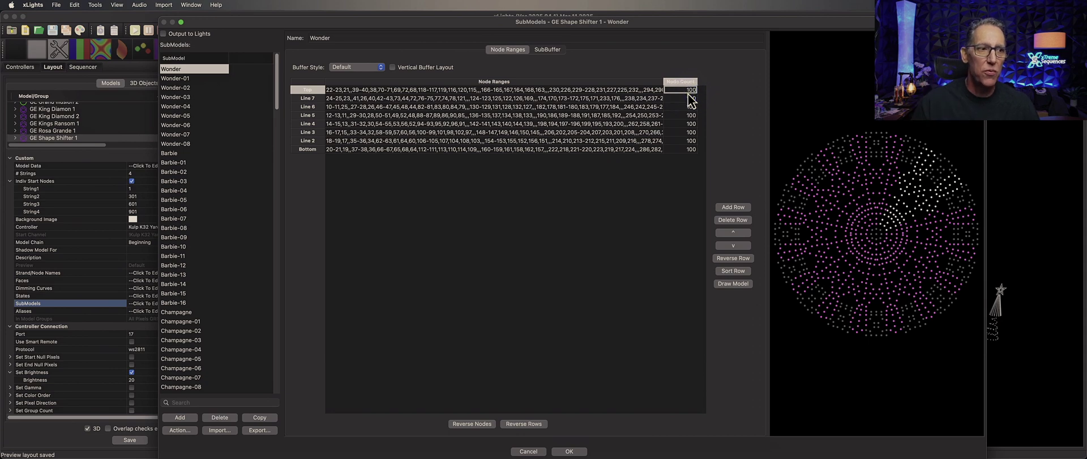
left_click(171, 80)
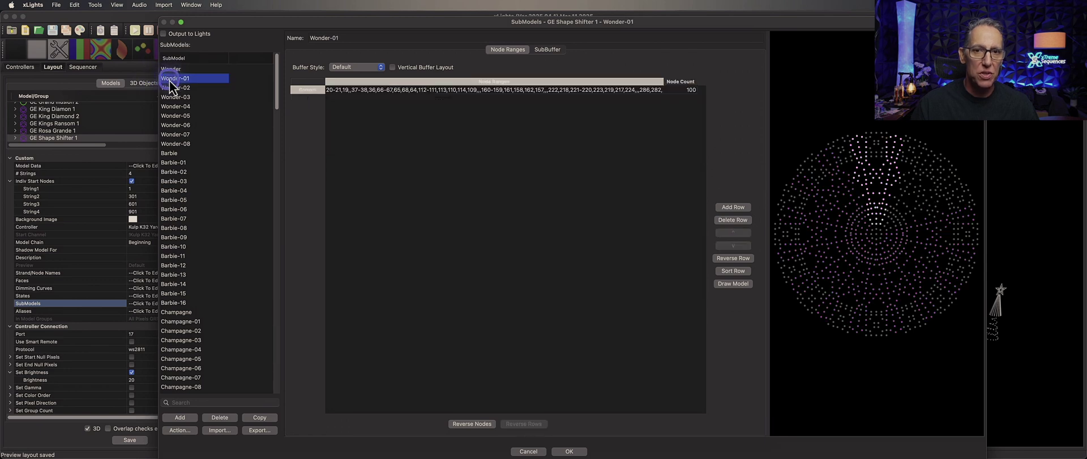
key("Down")
key("Down")
key("Down")
key("Down")
key("Down")
key("Down")
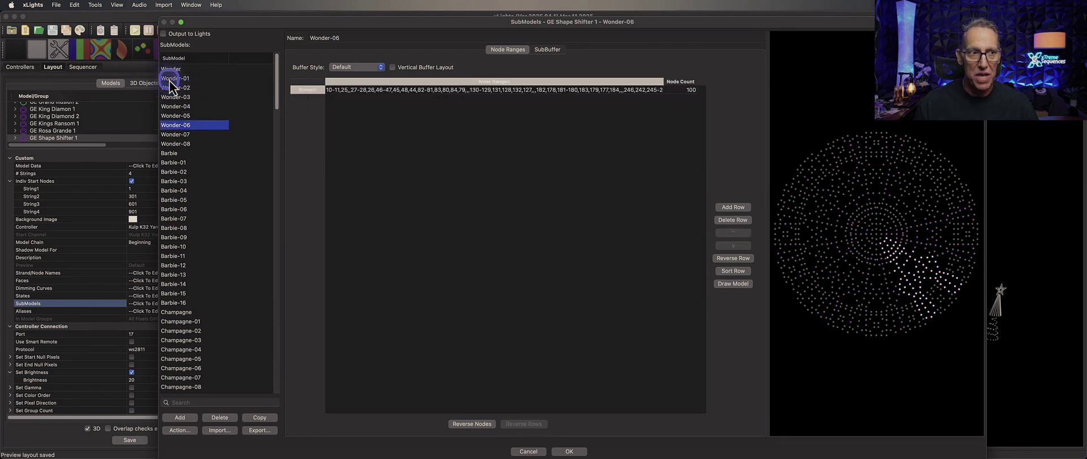
key("Down")
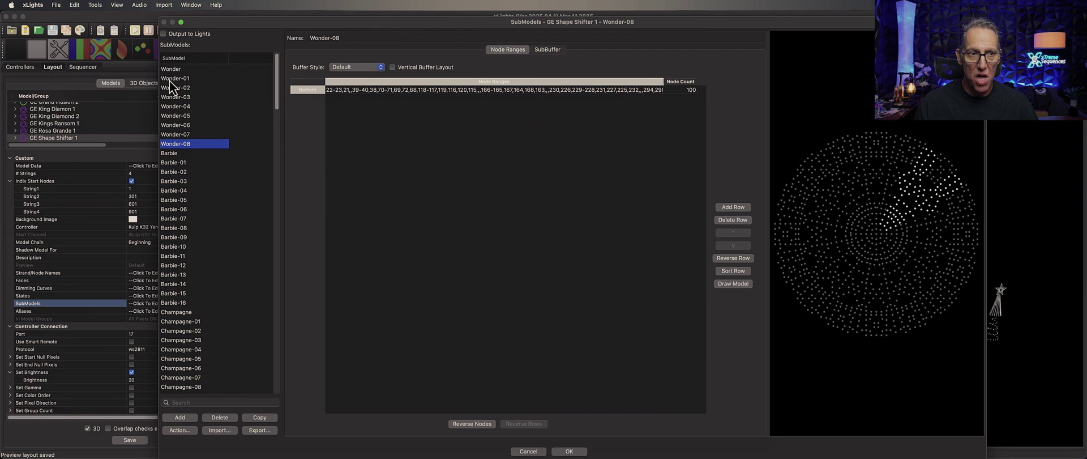
key("Down")
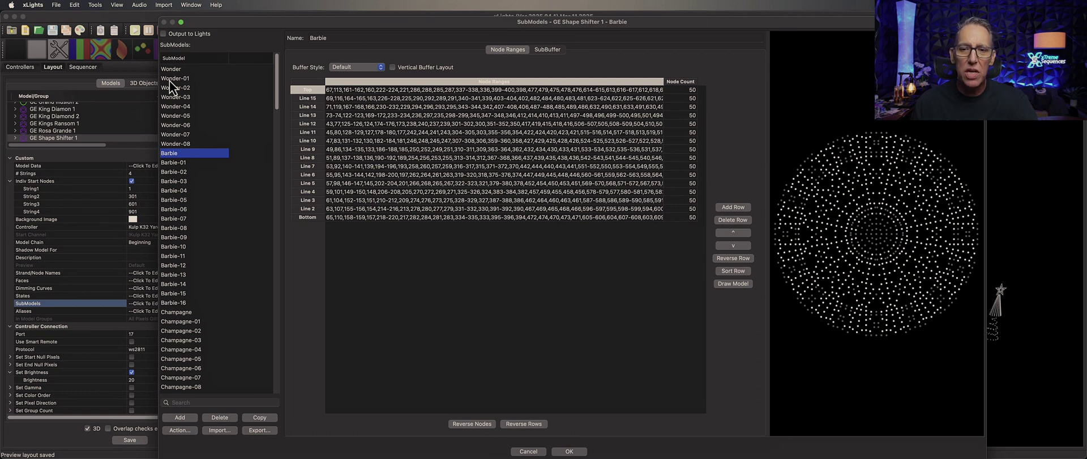
key("Down")
key("Down")
key("Down")
key("Down")
key("Down")
key("Down")
key("Down")
key("Down")
key("Down")
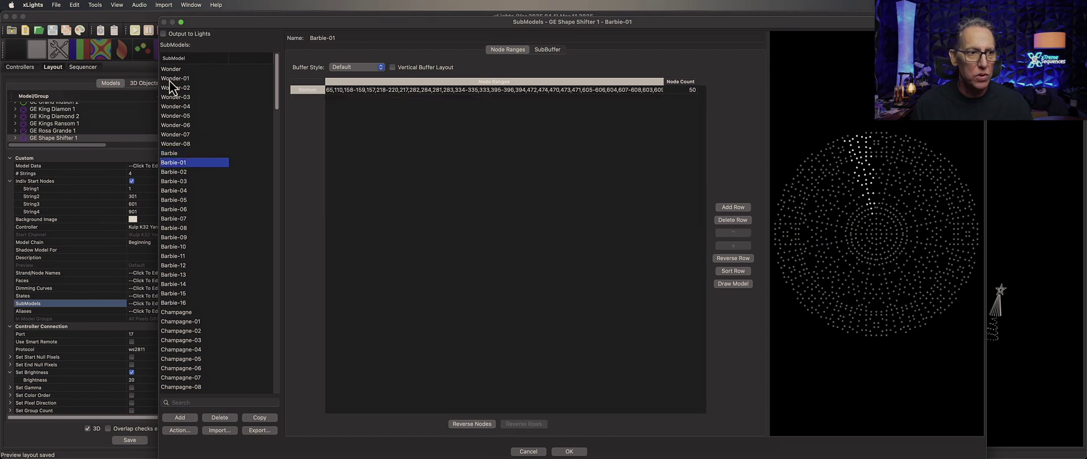
key("Down")
key("Down")
key("Down")
key("Down")
key("Down")
key("Down")
key("Down")
key("Down")
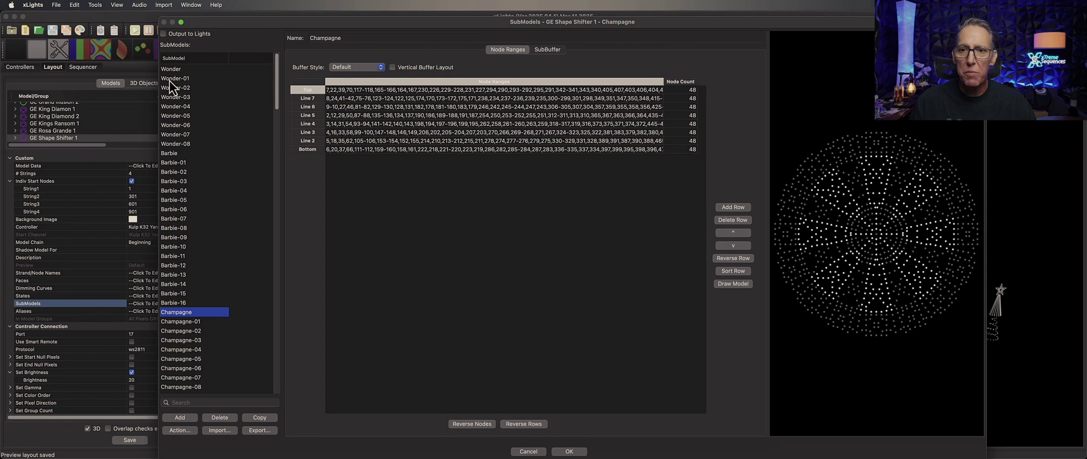
scroll(261, 252, "down", 6)
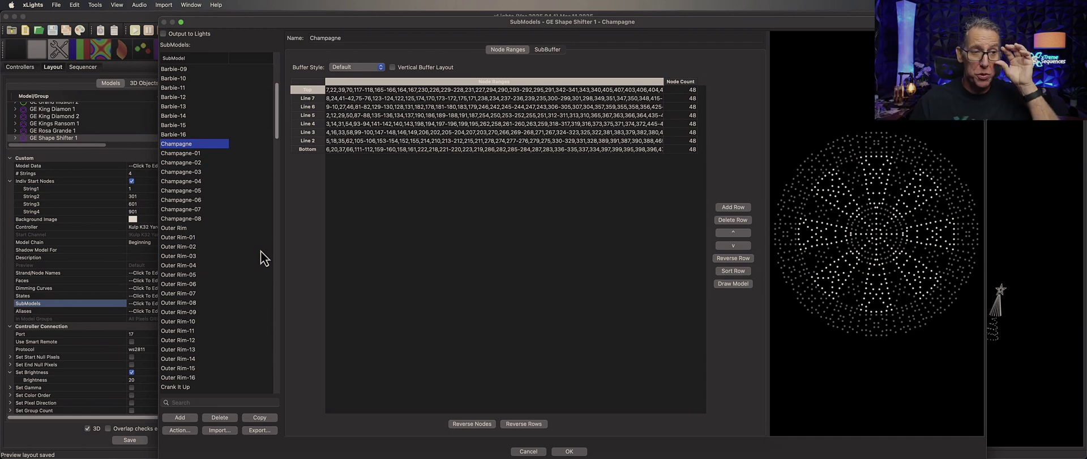
Step: View the Outer Rim and Crank It Up node ranges, then show the Lantern submodel
left_click(177, 229)
scroll(214, 255, "down", 1)
scroll(216, 262, "down", 4)
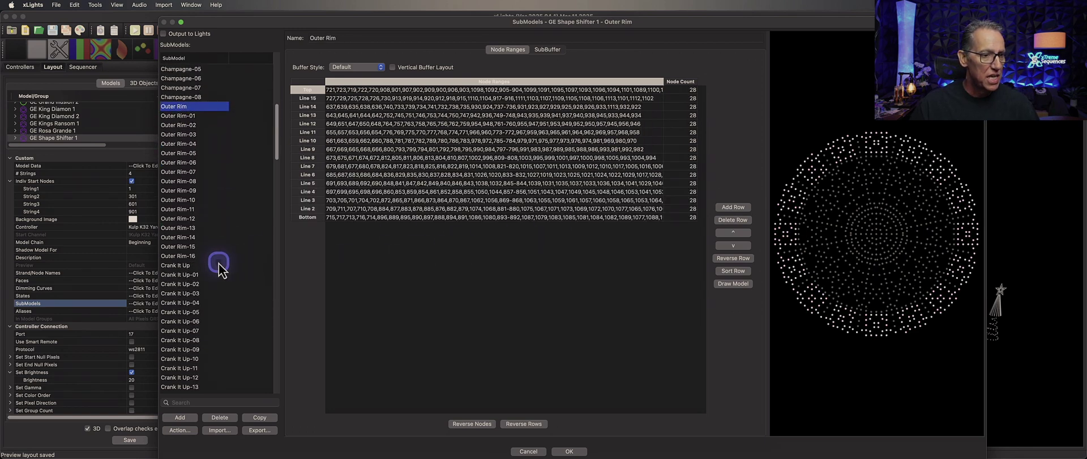
left_click(218, 265)
scroll(244, 267, "down", 8)
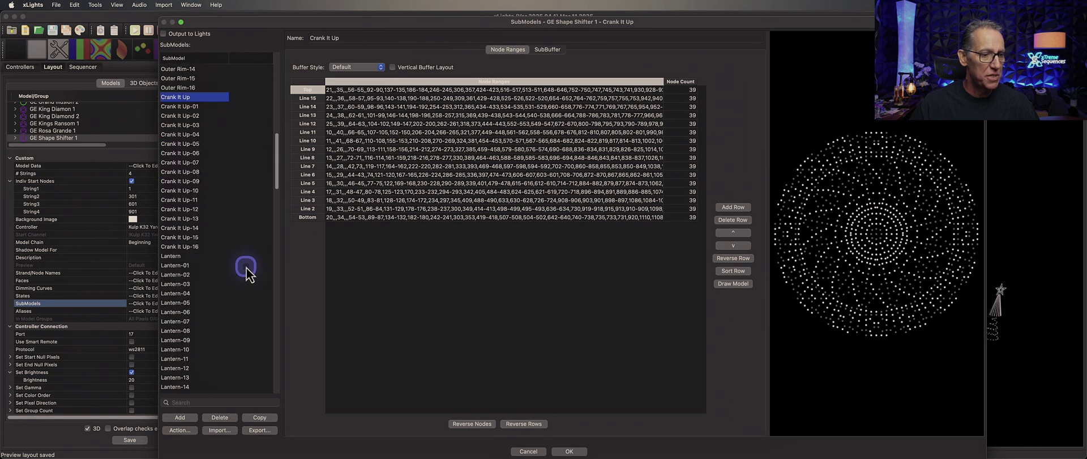
left_click(171, 228)
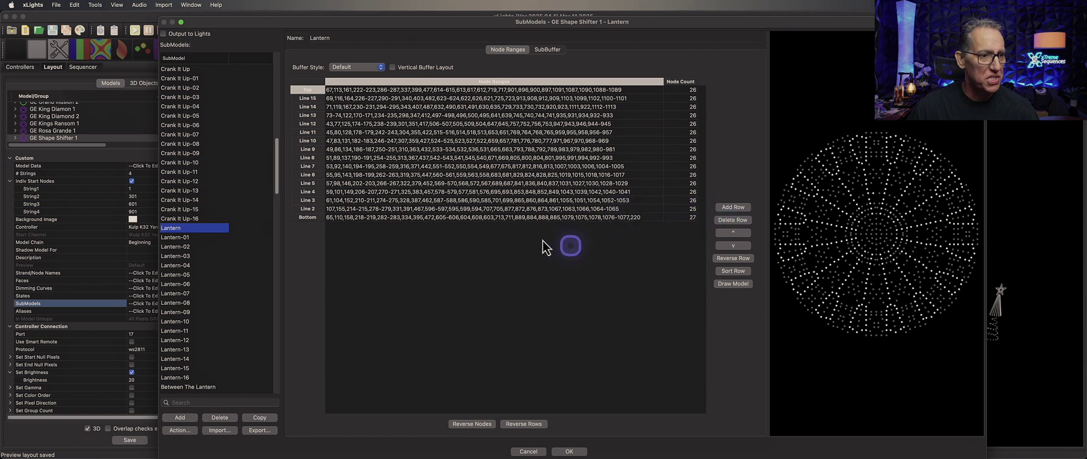
Step: Compare node counts across the Lantern, Lantern-01, Lantern-02 and Lantern-03 submodels
left_click(190, 245)
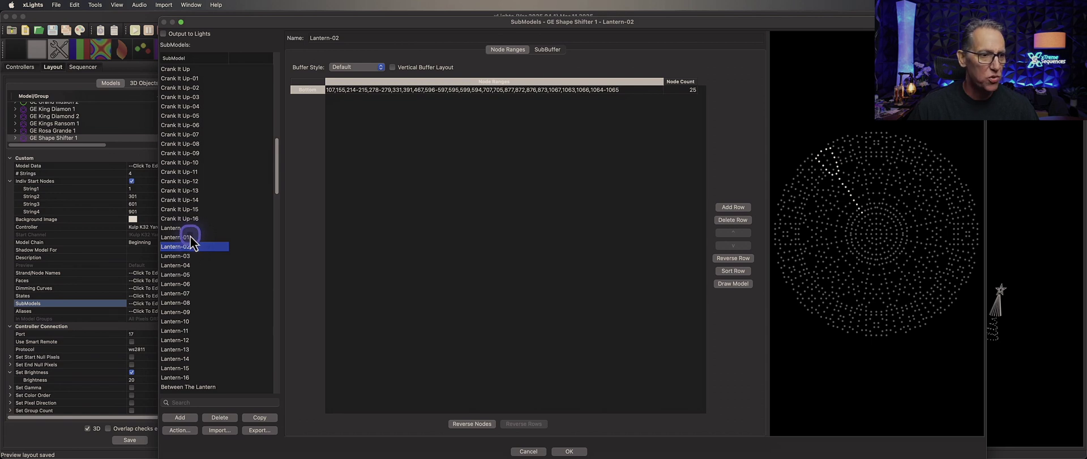
left_click(190, 236)
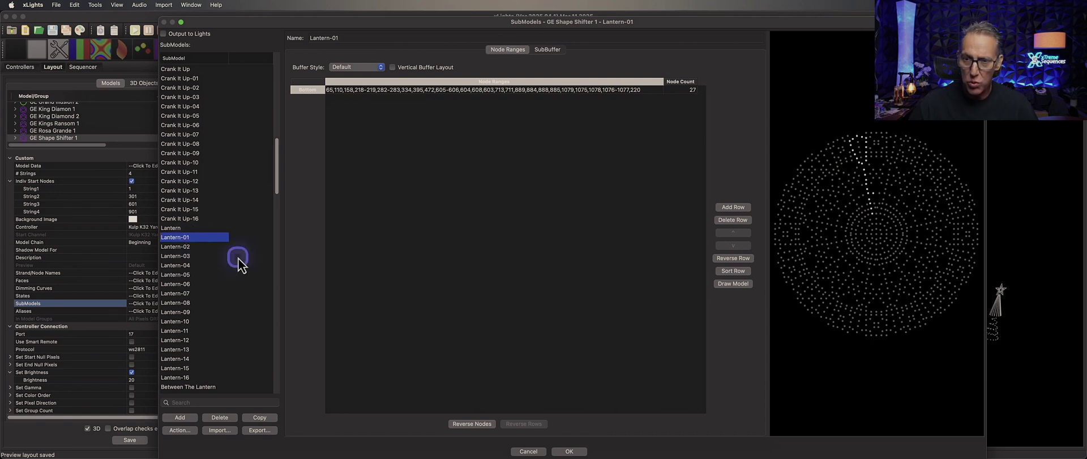
key("Down")
key("Down")
key("Down")
key("Down")
key("Up")
key("Up")
key("Up")
key("Up")
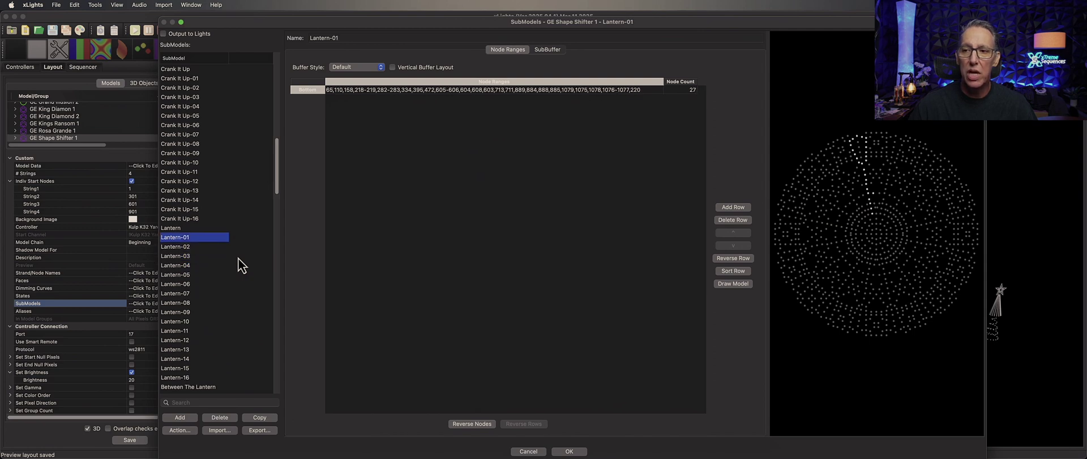
key("Up")
key("Down")
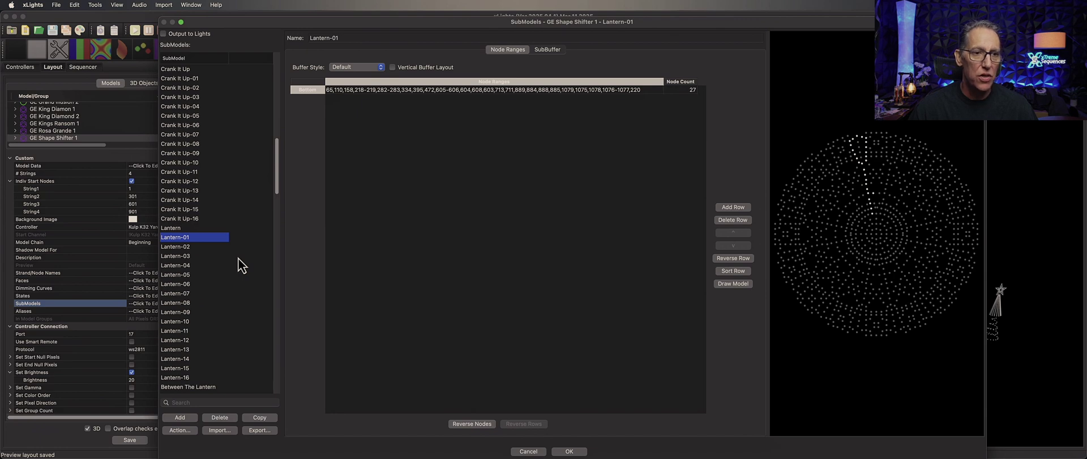
Step: Remove stray node 220 from Lantern-01 so it has 26 nodes, then show Lantern-02
key("Down")
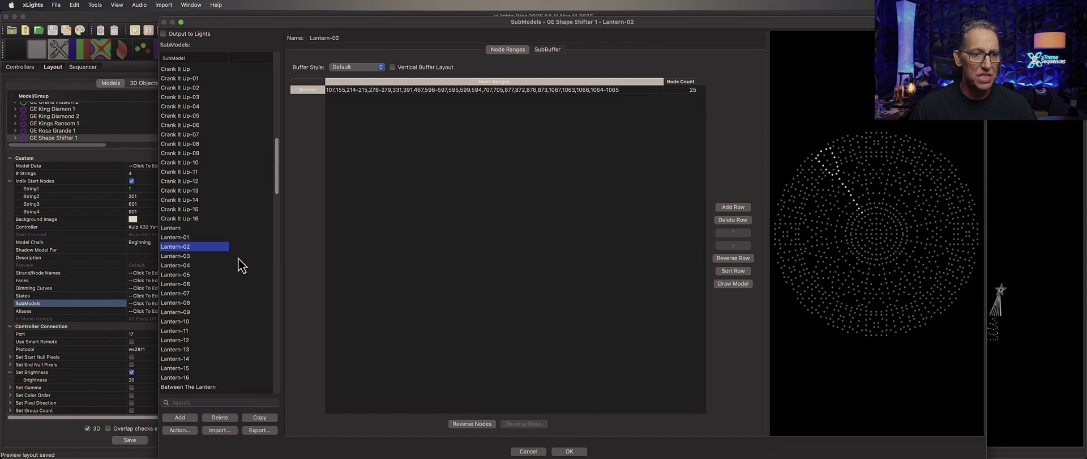
key("Down")
key("Up")
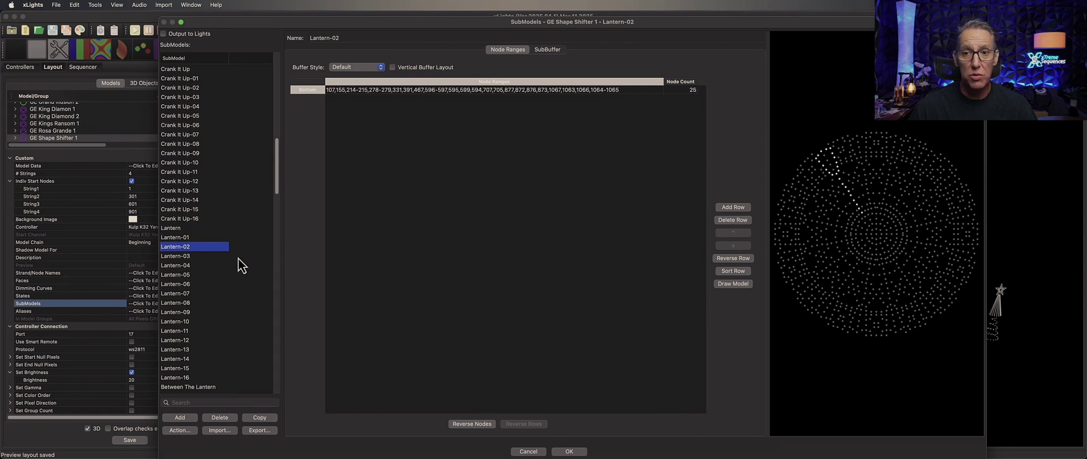
key("Up")
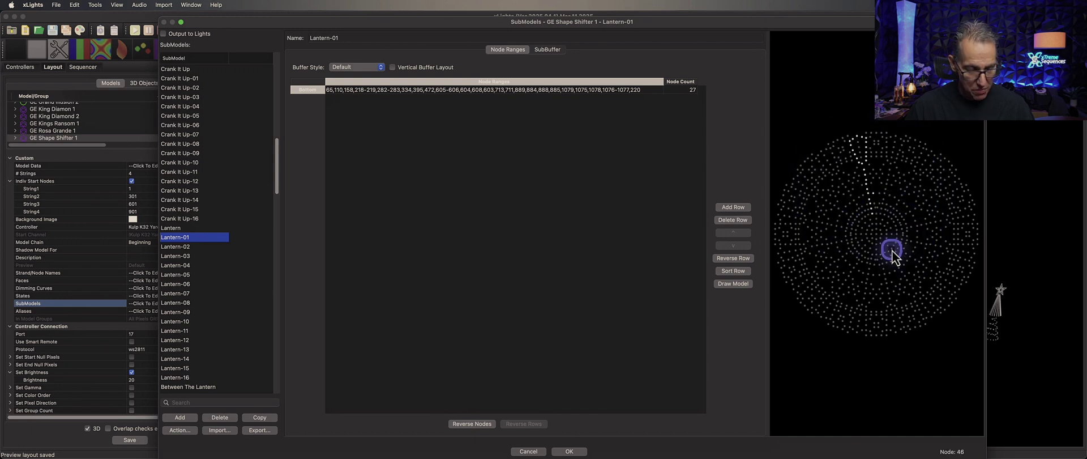
left_click(875, 204)
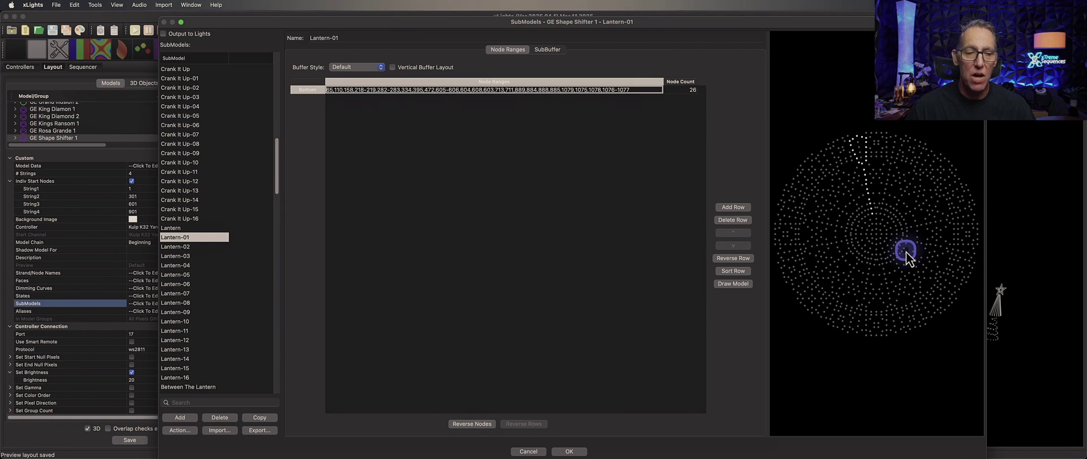
left_click(173, 246)
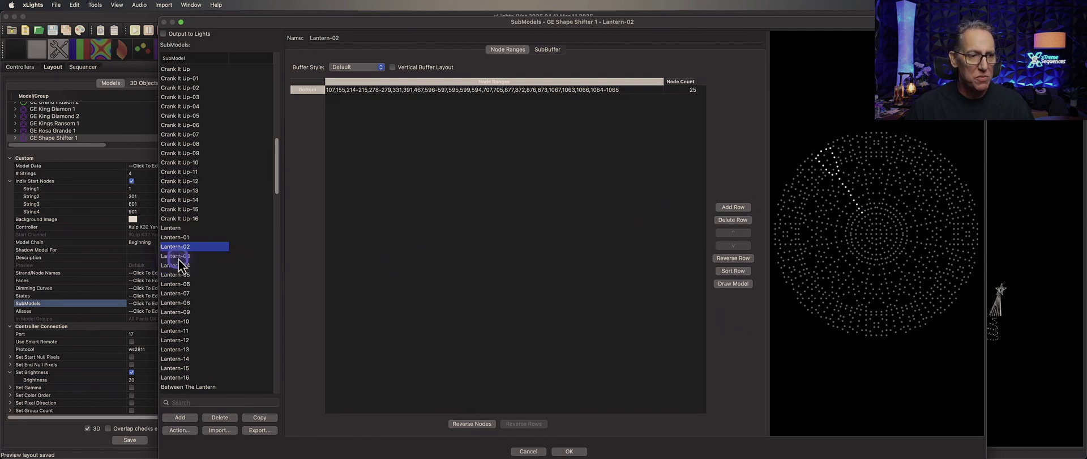
Step: Compare Lantern-03's node count against Lantern-02's
left_click(179, 258)
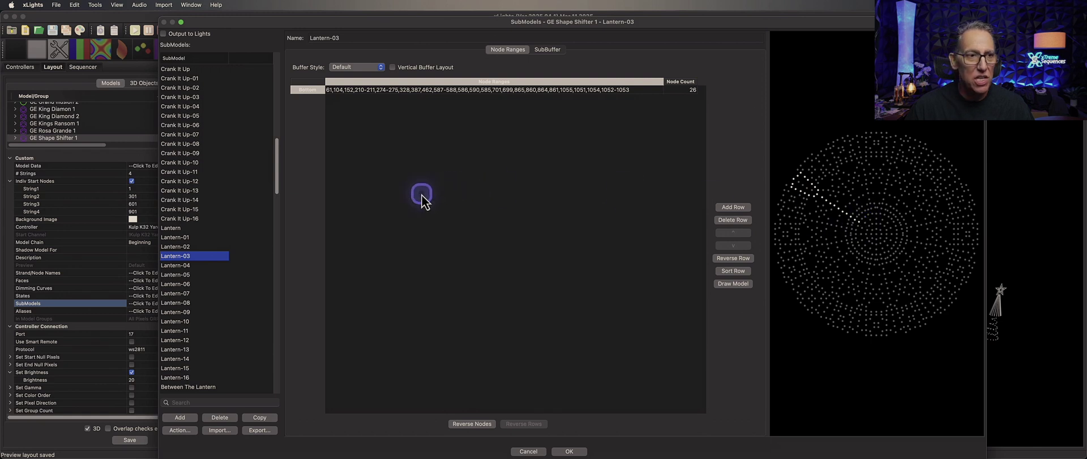
left_click(175, 247)
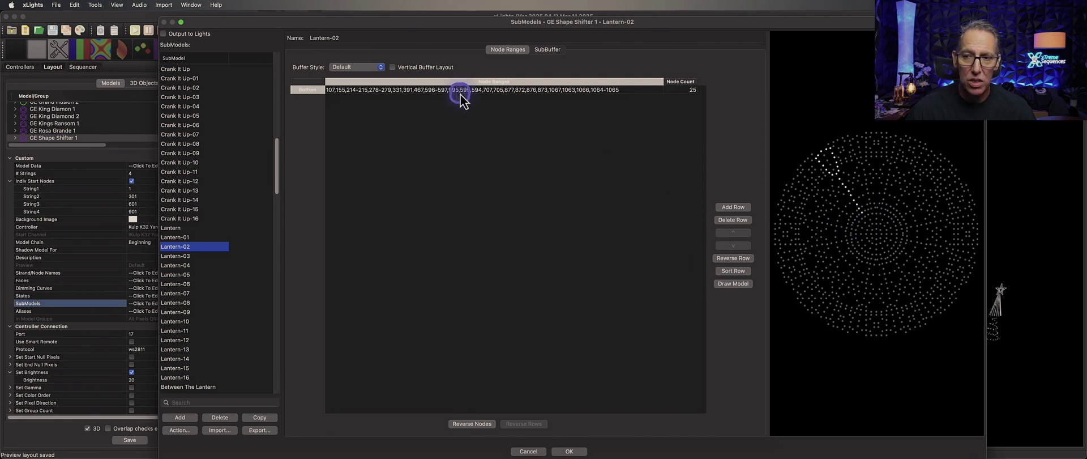
left_click(186, 257)
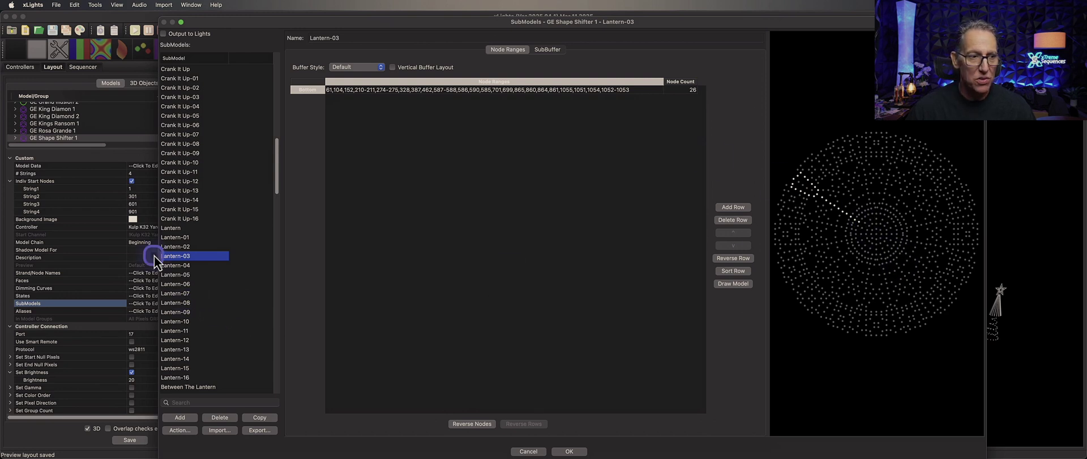
left_click(188, 247)
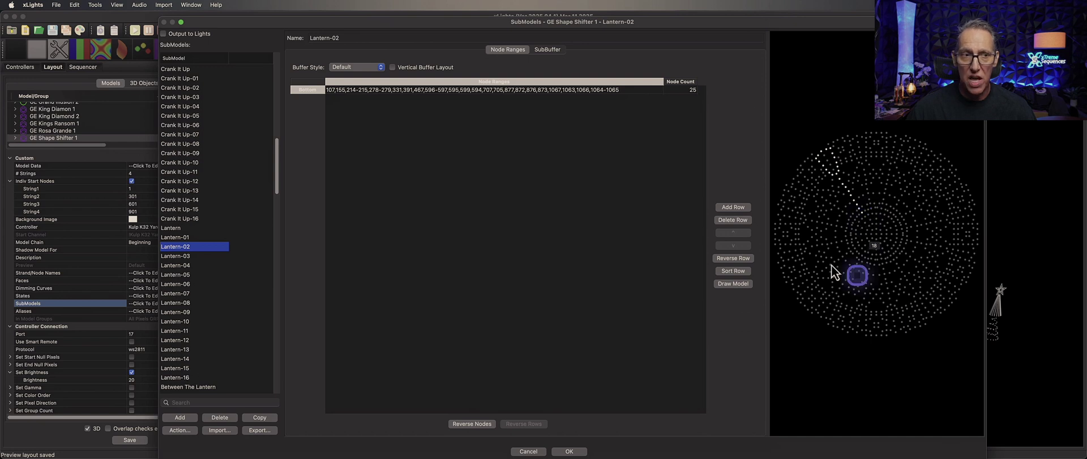
Step: Prepend '63,' to Lantern-02's node ranges, raising it to 26 nodes
left_click(334, 94)
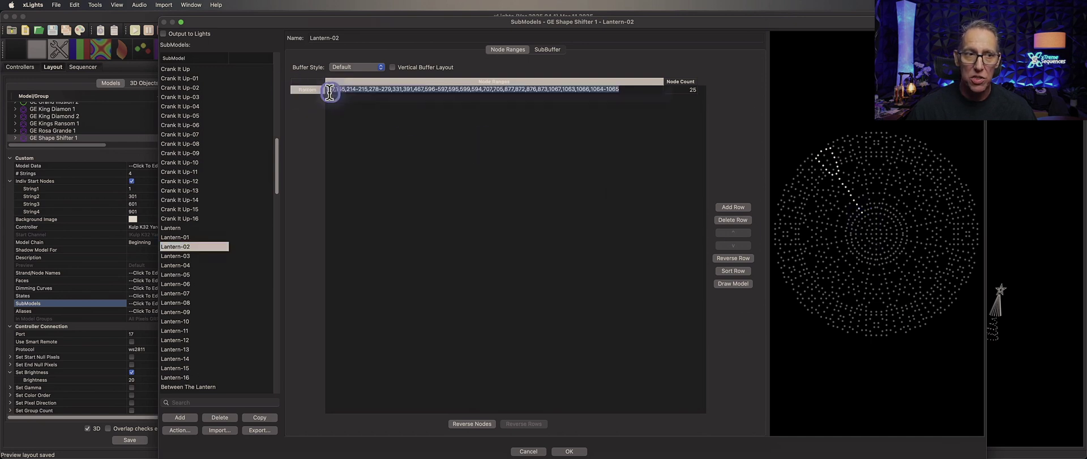
left_click(354, 129)
left_click(317, 91)
left_click(425, 164)
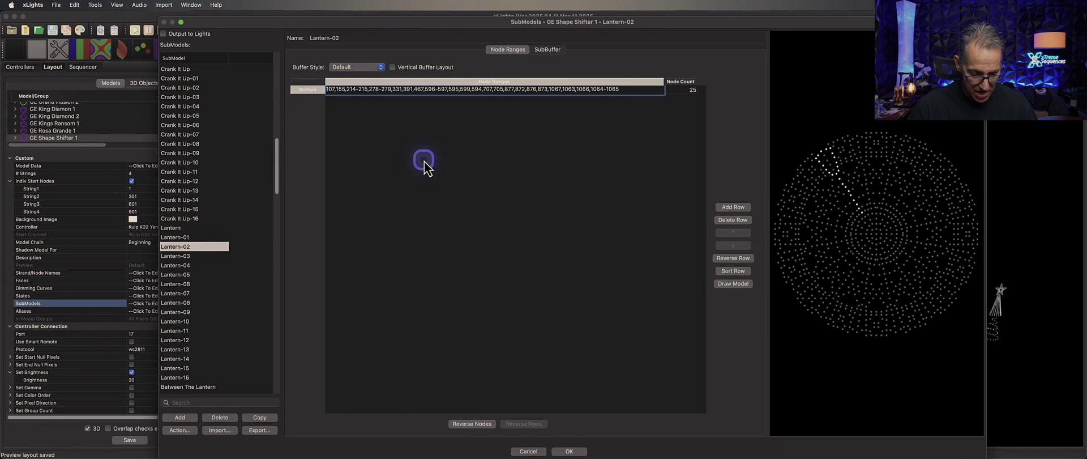
type("63,")
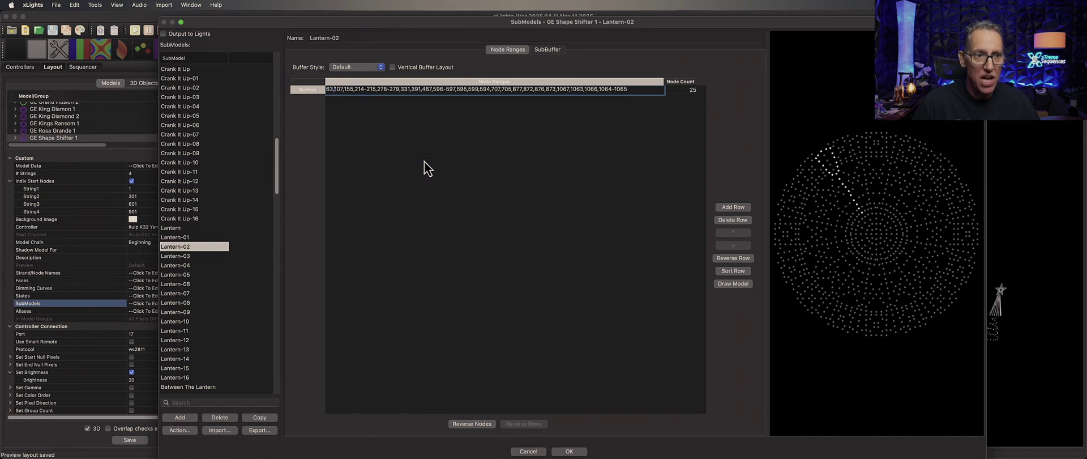
left_click(464, 196)
left_click(502, 226)
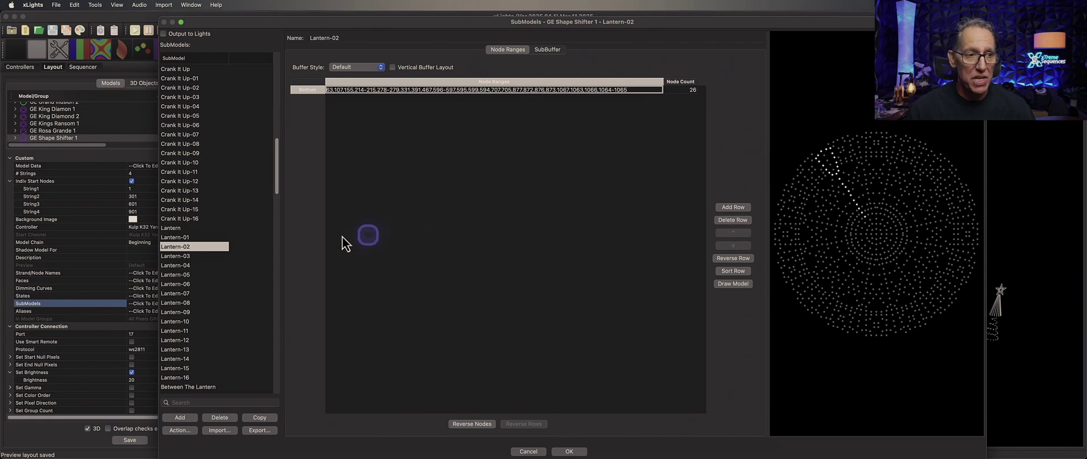
Step: In the Lantern submodel, remove node 220 from the Bottom row
left_click(171, 229)
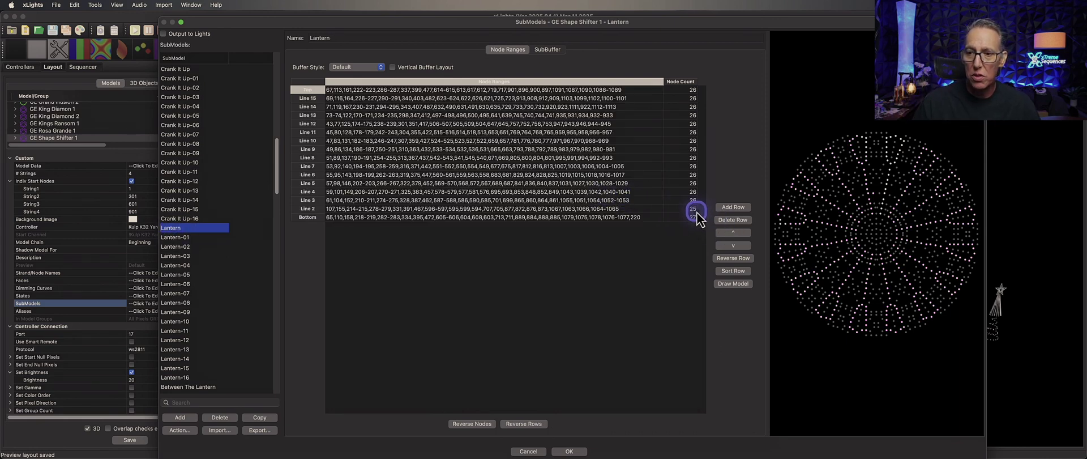
left_click(629, 219)
left_click(628, 219)
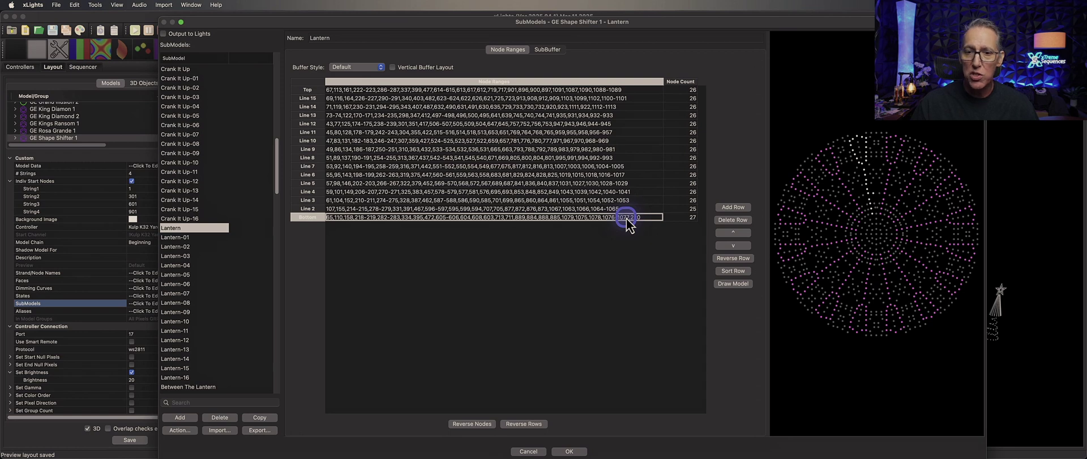
left_click(875, 195)
left_click(875, 195)
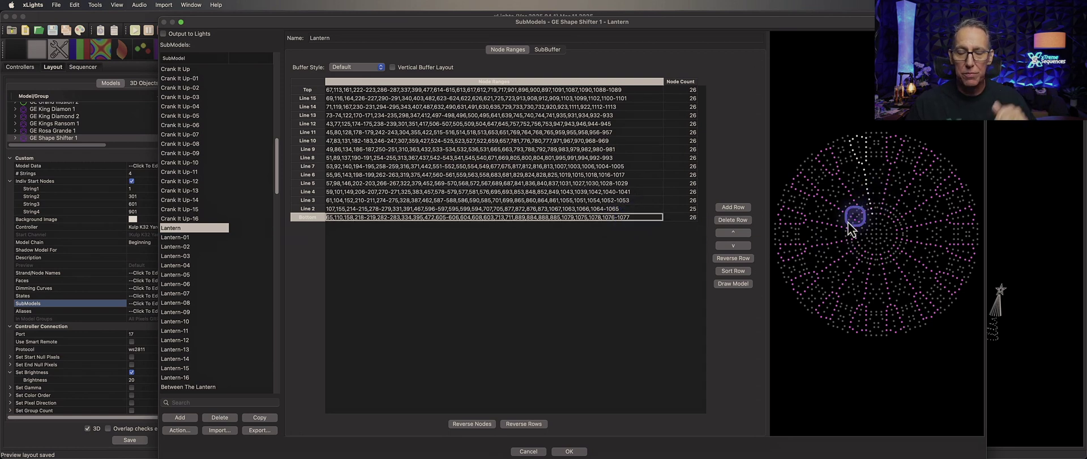
Step: Prepend '63,' to the Line 2 row so it holds 26 nodes
left_click(407, 208)
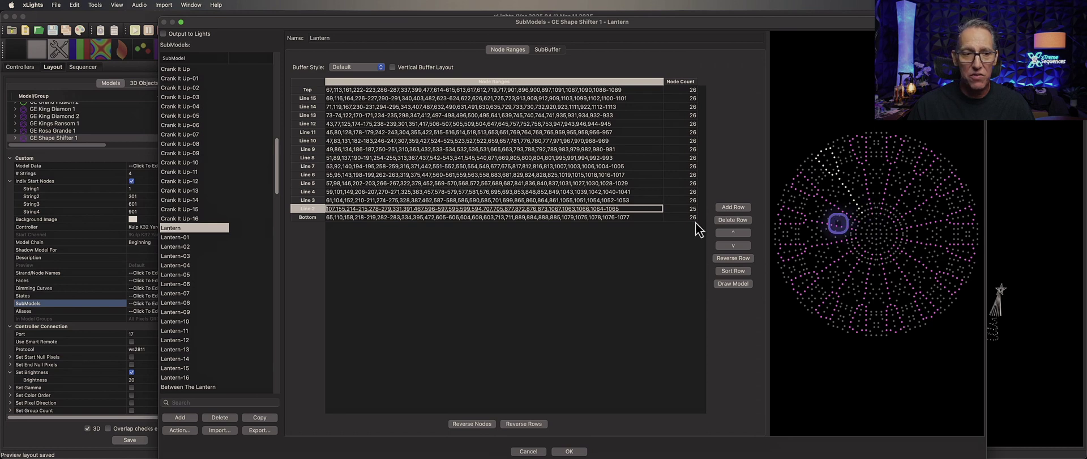
left_click(351, 231)
left_click(330, 208)
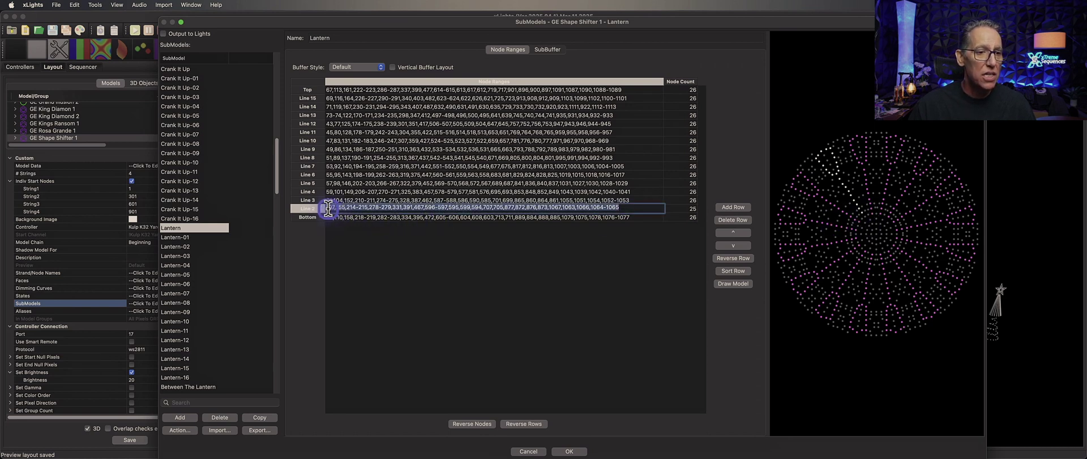
left_click(331, 208)
left_click(351, 229)
type("63,")
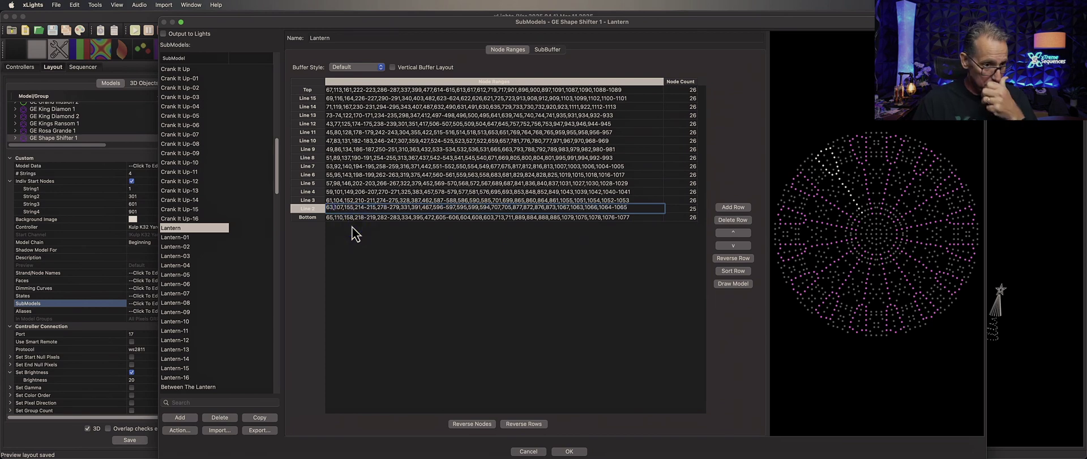
key("Return")
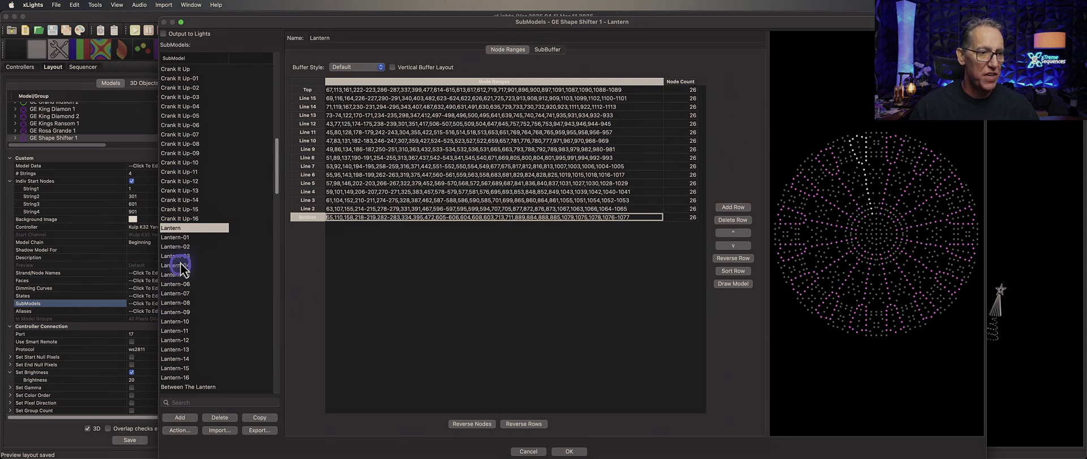
left_click(176, 237)
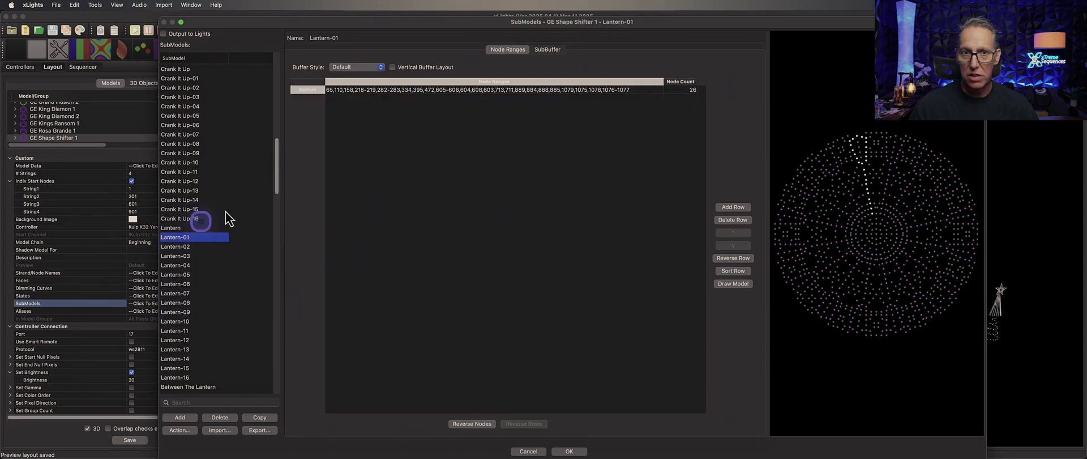
double_click(465, 89)
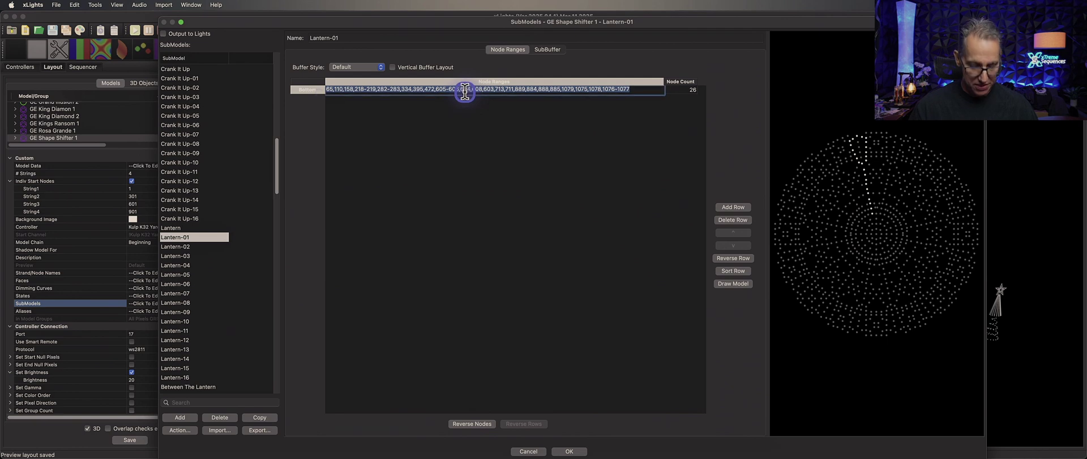
left_click(171, 228)
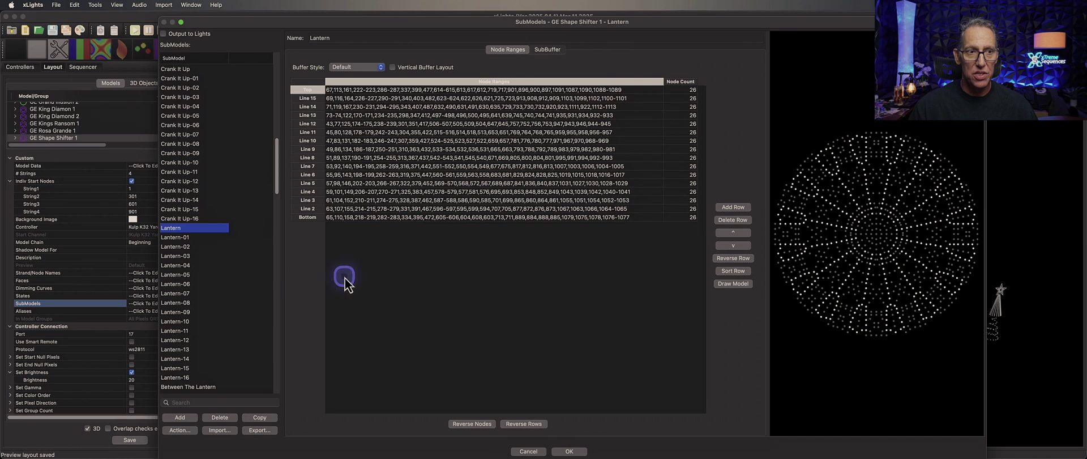
left_click(183, 238)
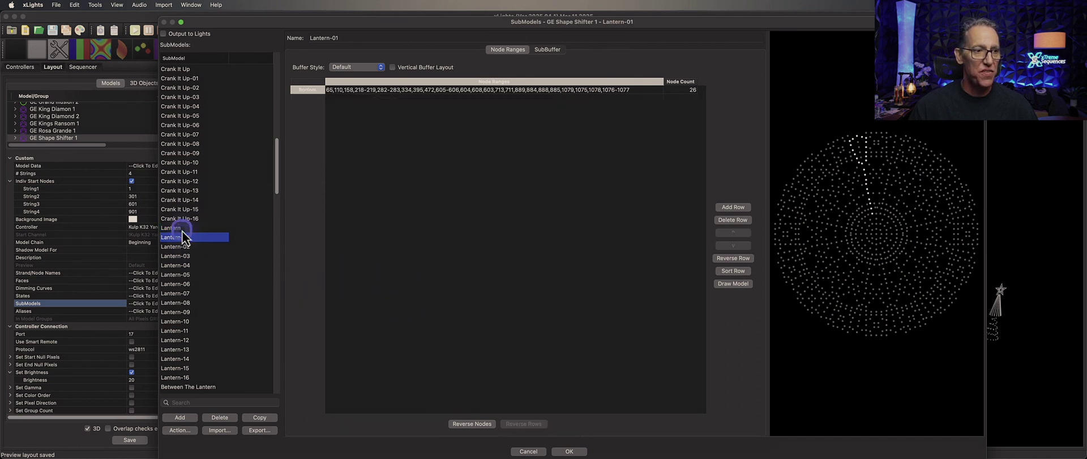
left_click(175, 227)
left_click(369, 217)
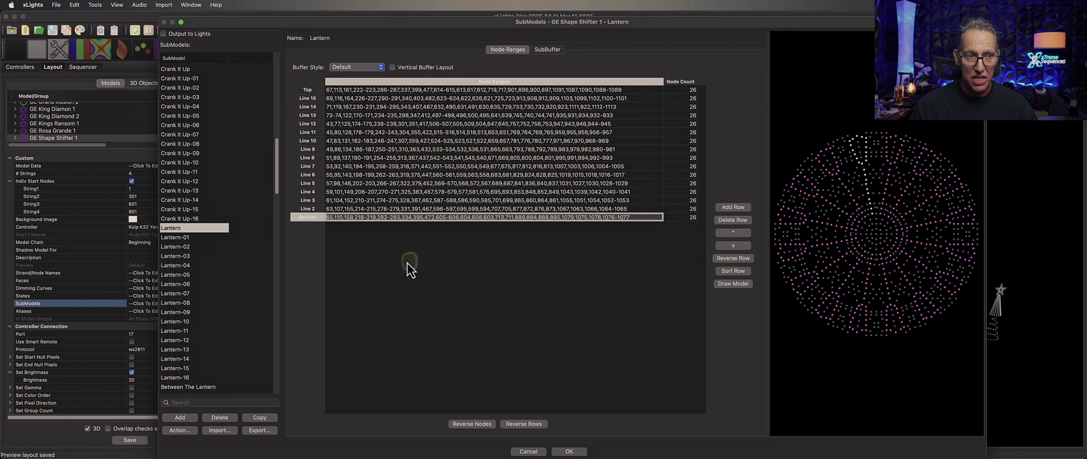
Step: Close the submodel editor, save the layout, and select 'Shifter' in the model name
left_click(569, 451)
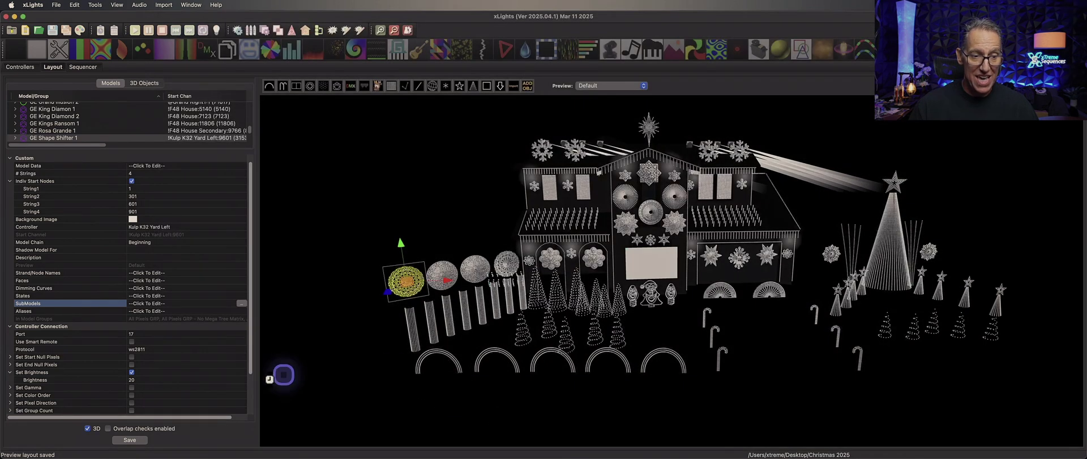
left_click(129, 440)
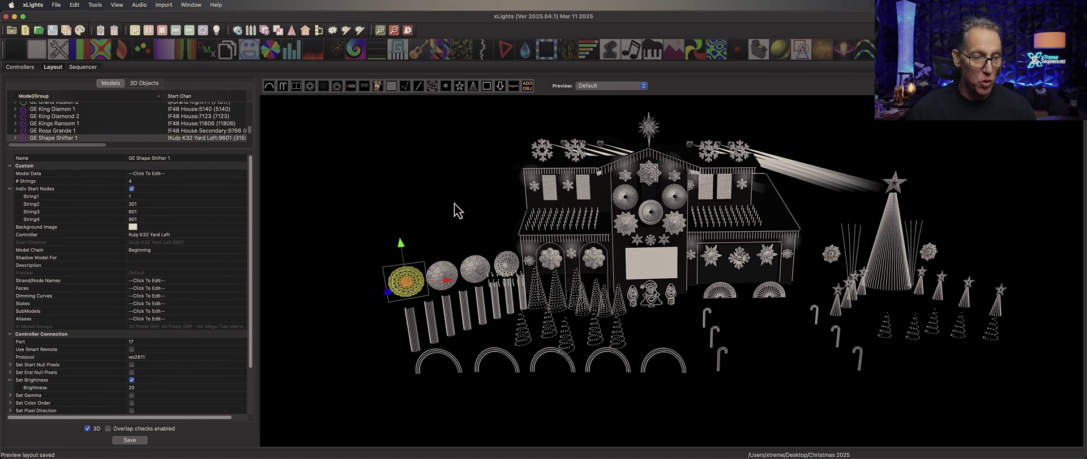
left_click(134, 159)
double_click(161, 159)
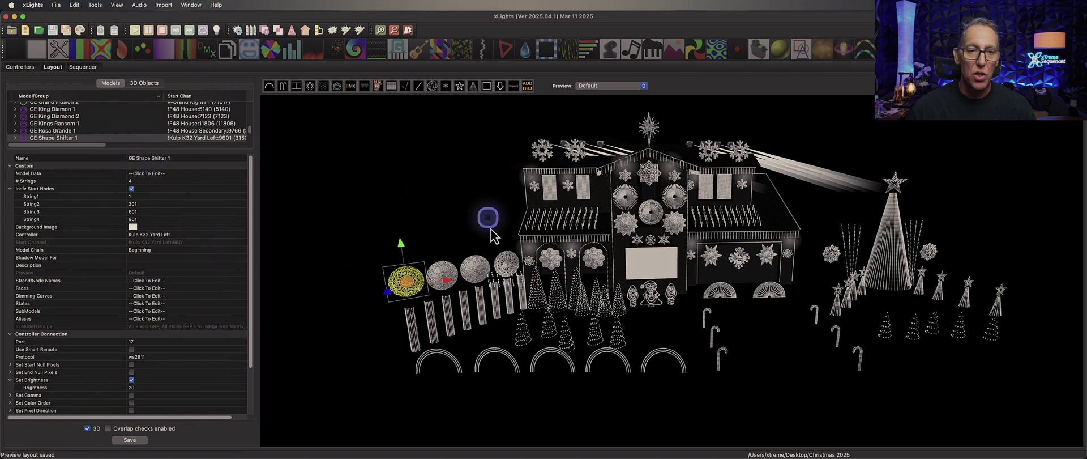
Step: Select GE Shape Shifter 2 and open its SubModels editor
left_click(505, 264)
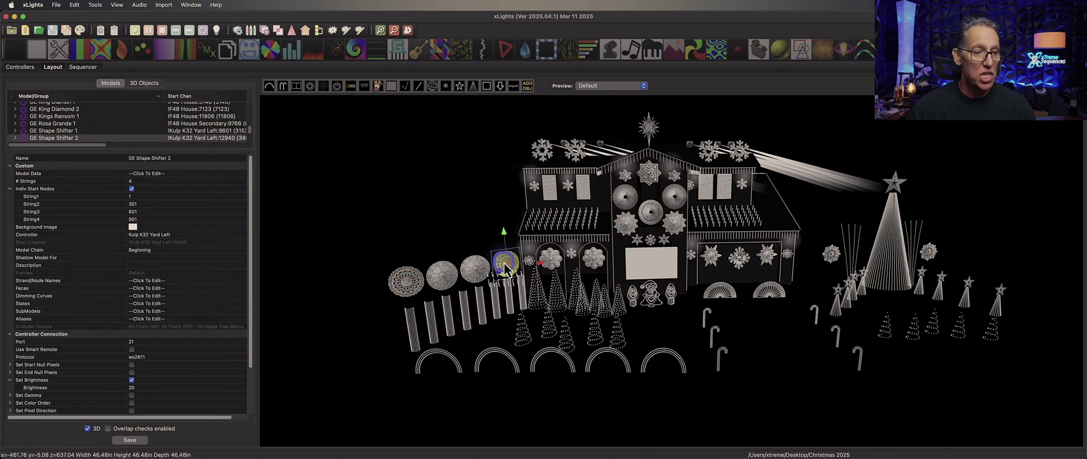
left_click_drag(243, 306, 238, 315)
left_click(237, 311)
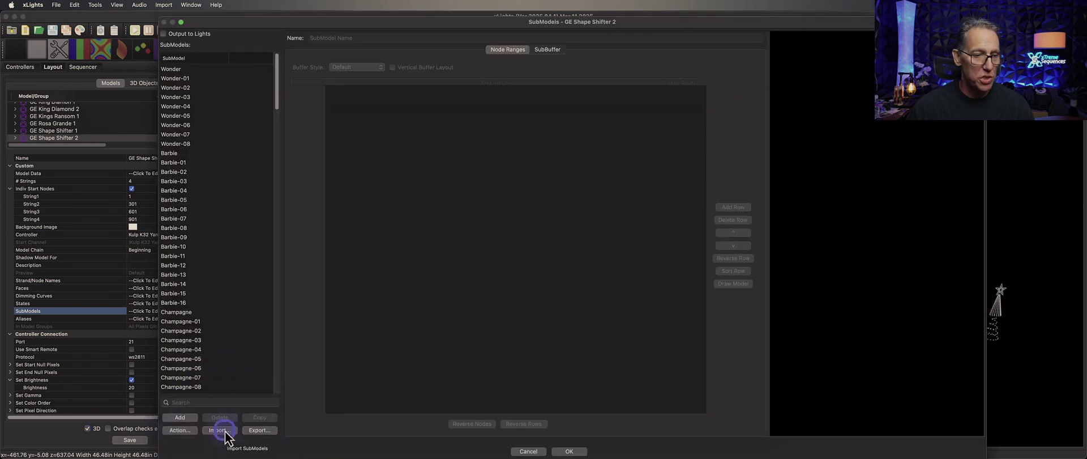
Step: Import all submodels from GE Shape Shifter 1 via Import SubModels From Model, then close with OK
left_click(221, 431)
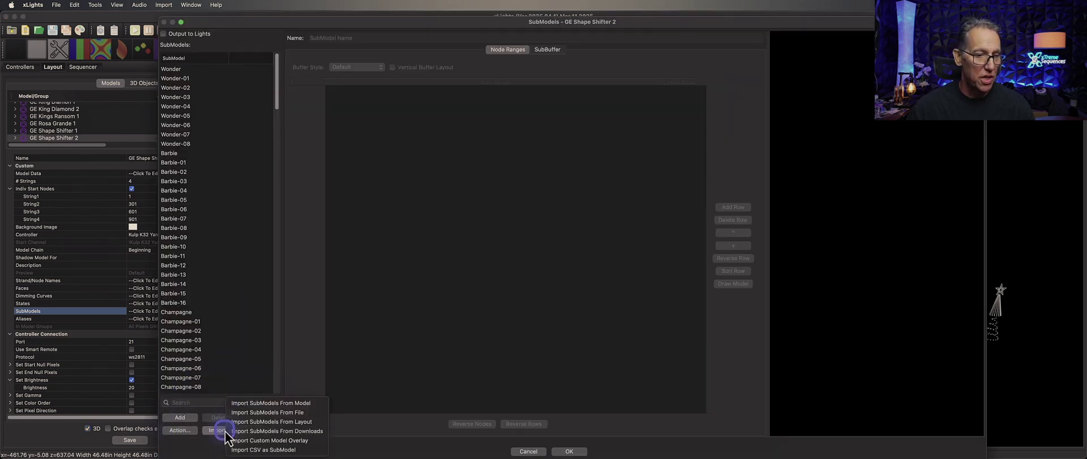
left_click(303, 404)
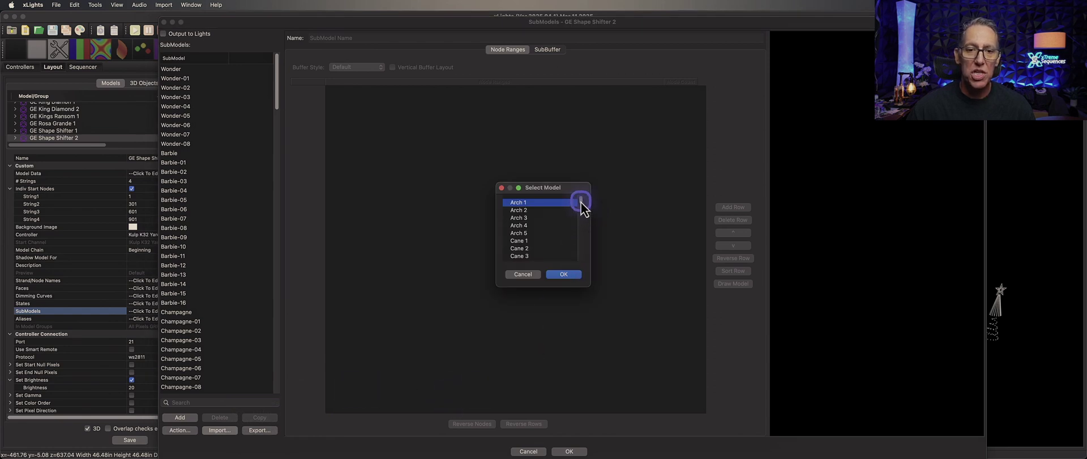
left_click_drag(582, 204, 581, 221)
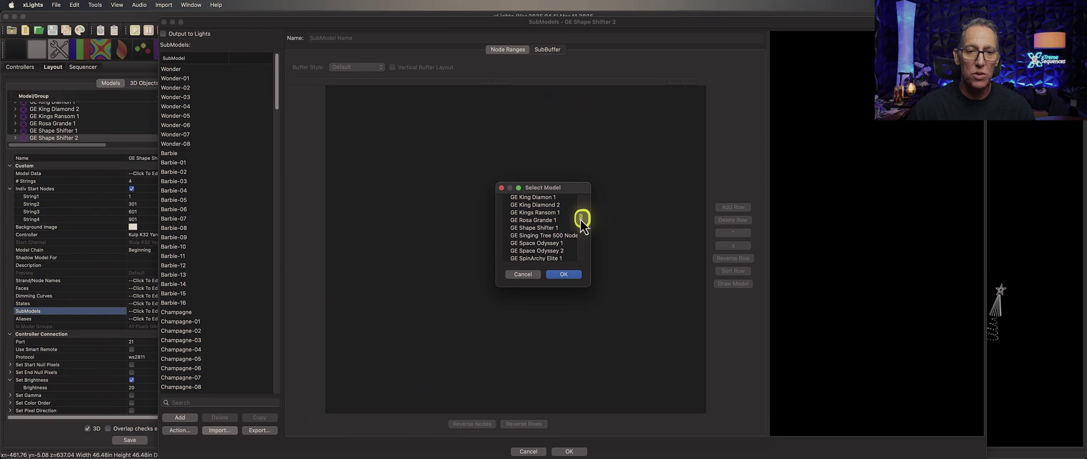
left_click(543, 229)
left_click(563, 274)
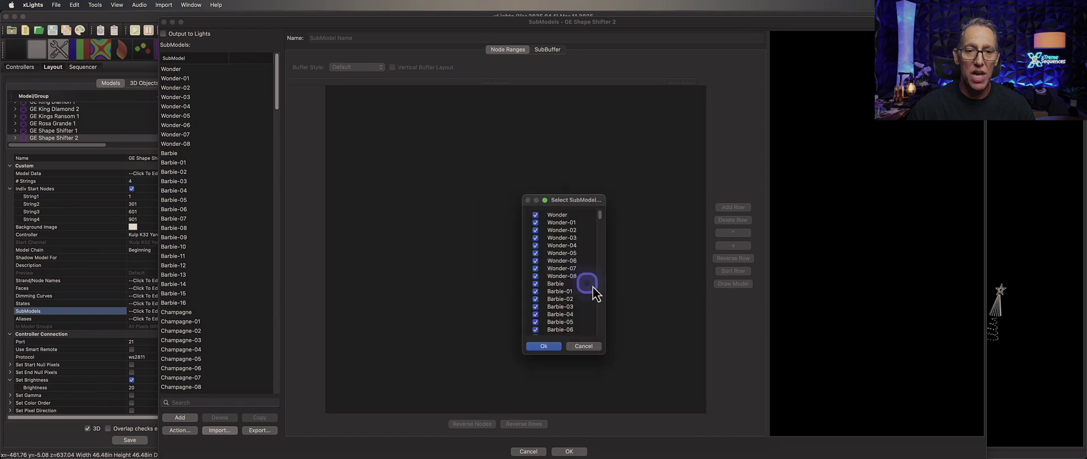
scroll(590, 278, "down", 15)
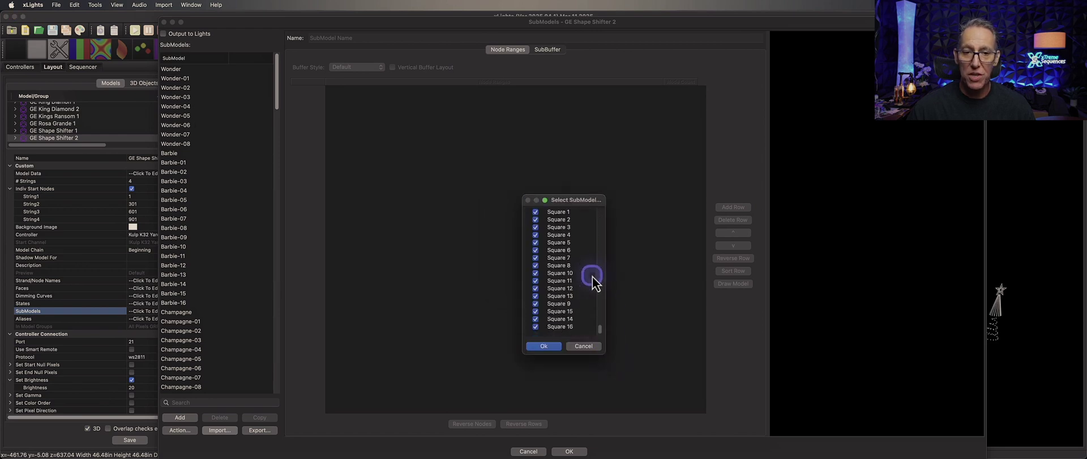
left_click(550, 346)
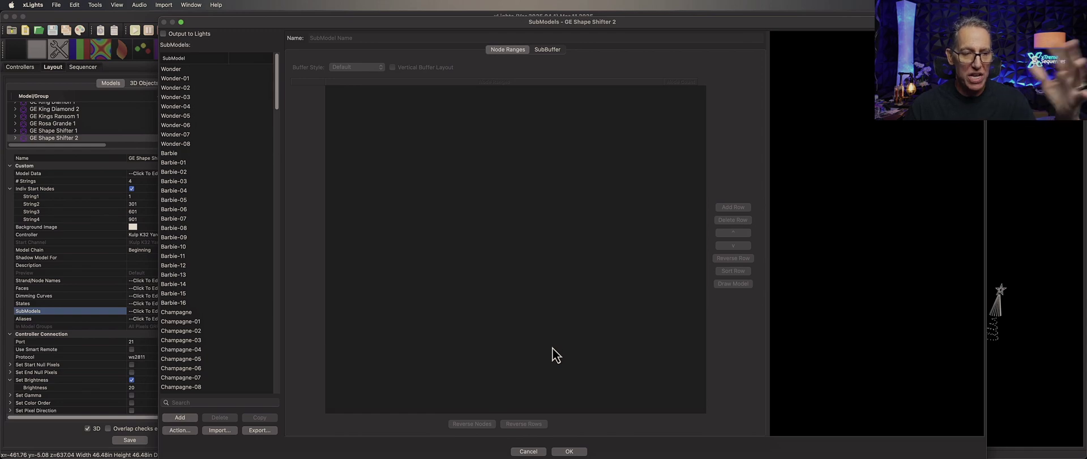
left_click(566, 413)
left_click(569, 451)
left_click(560, 309)
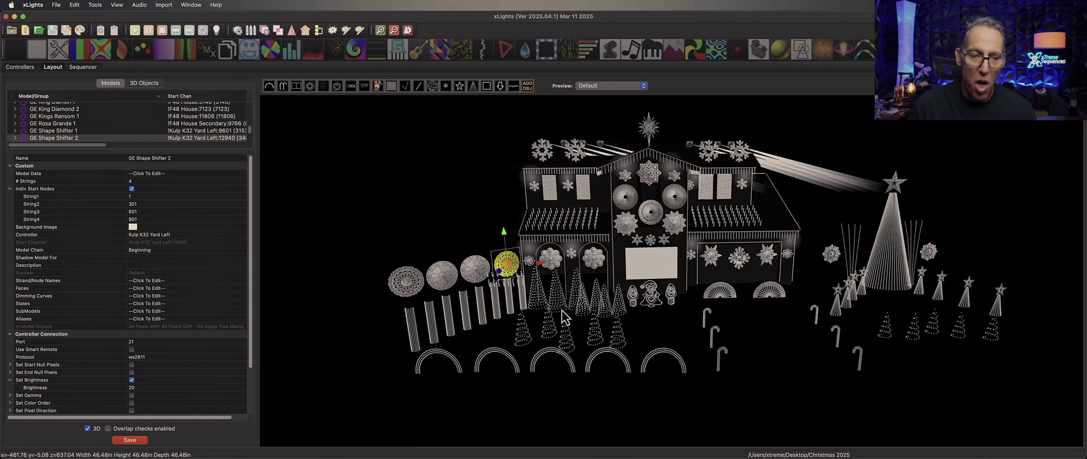
Step: Save the layout, clear the selection, and select GE Shape Shifter 1
left_click(138, 441)
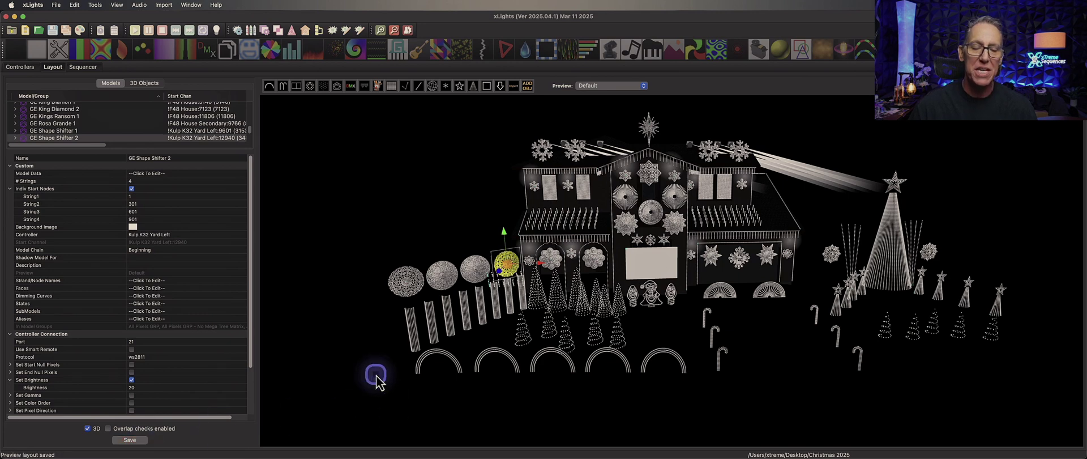
left_click(331, 317)
left_click(398, 291)
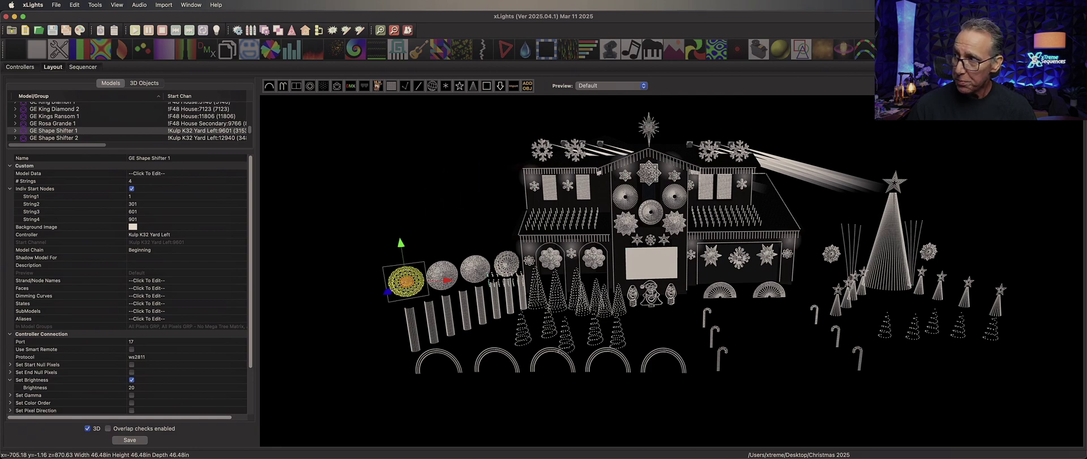
Step: Maximize the second layout window and inspect the Boscoyo Ice Queen Snowflake, Wreath and PPD Ice Princess props
left_click(464, 79)
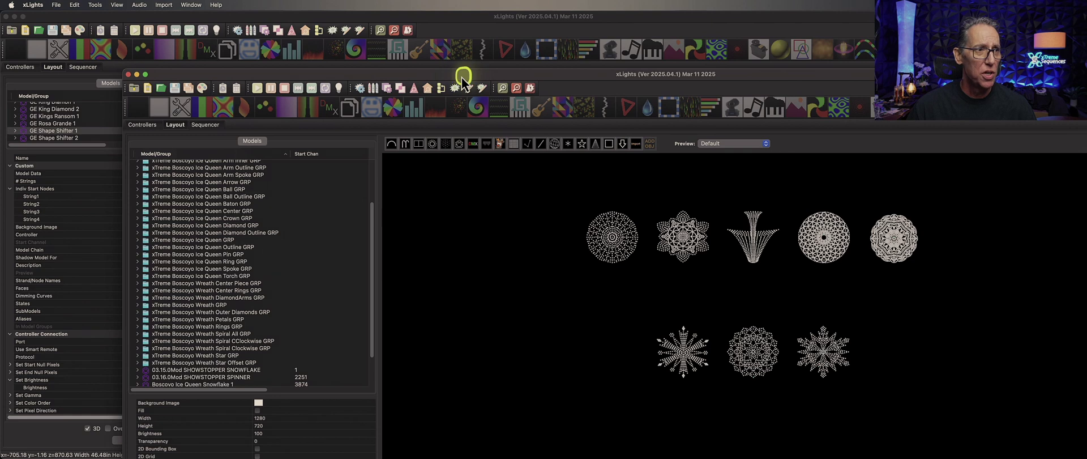
double_click(464, 79)
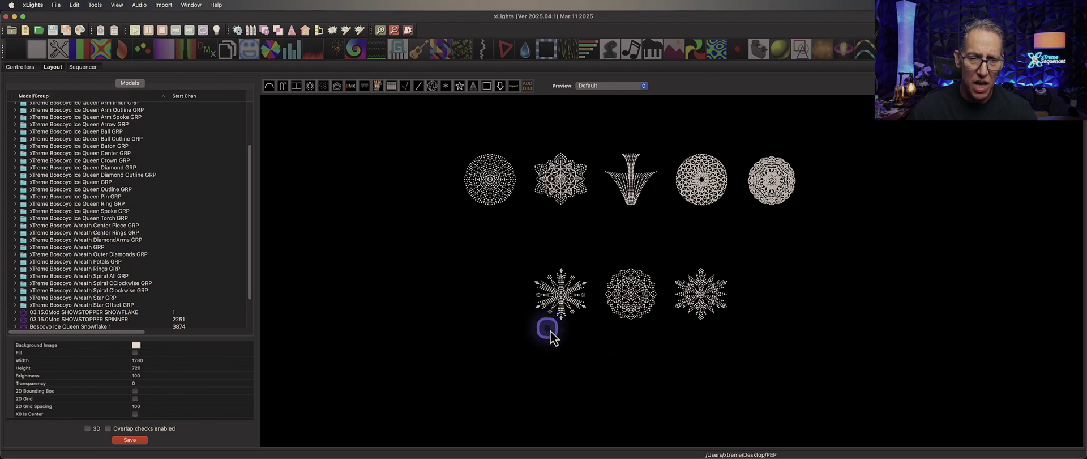
left_click(560, 292)
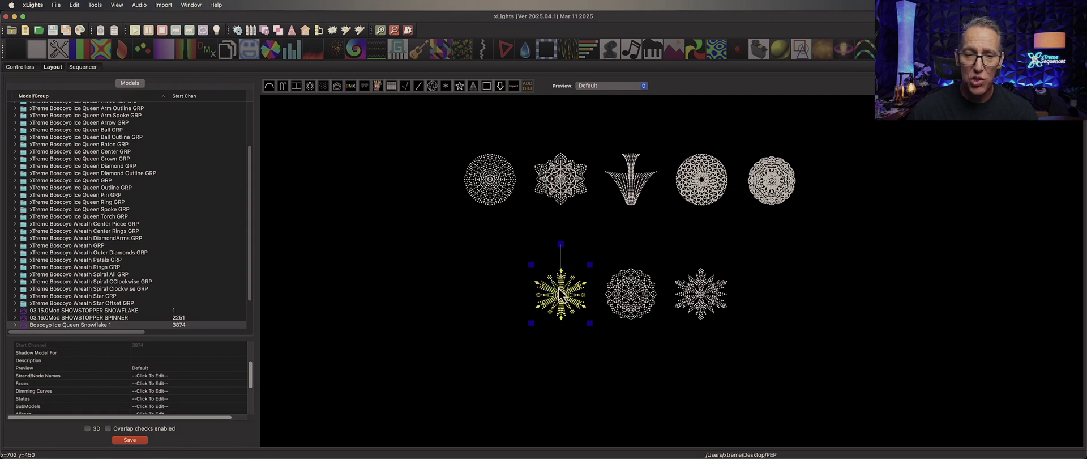
left_click(631, 292)
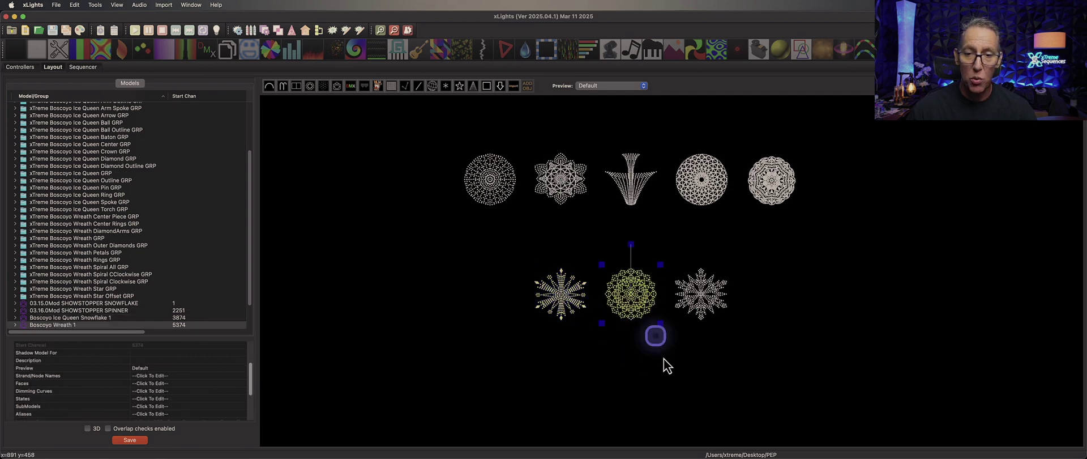
left_click(691, 295)
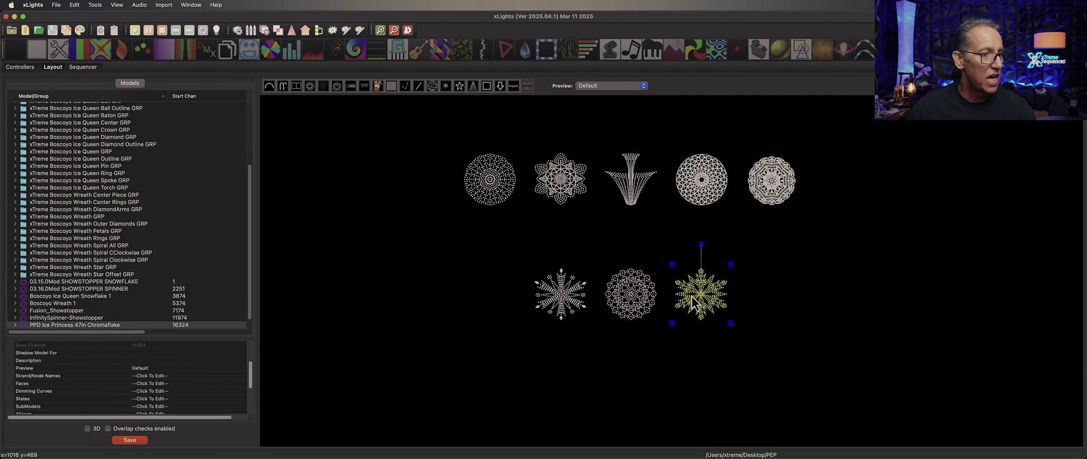
left_click(637, 309)
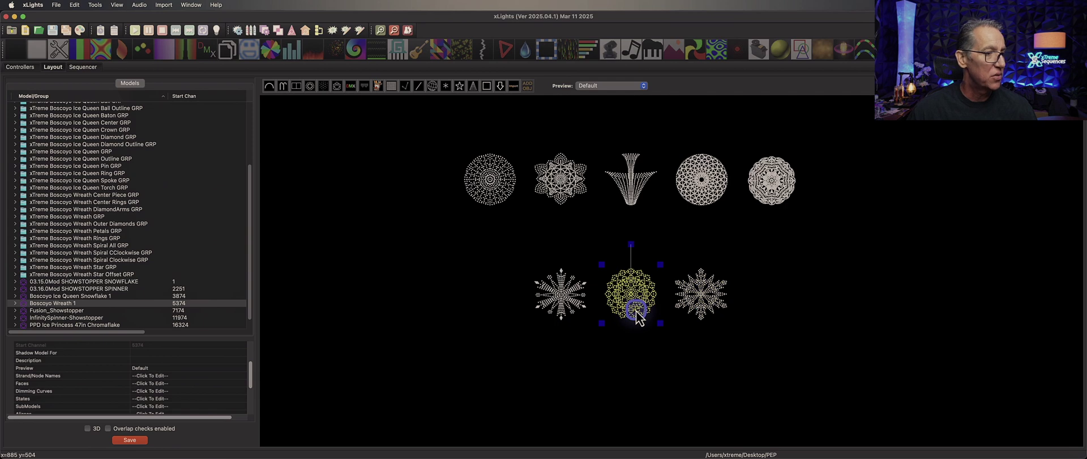
left_click(559, 295)
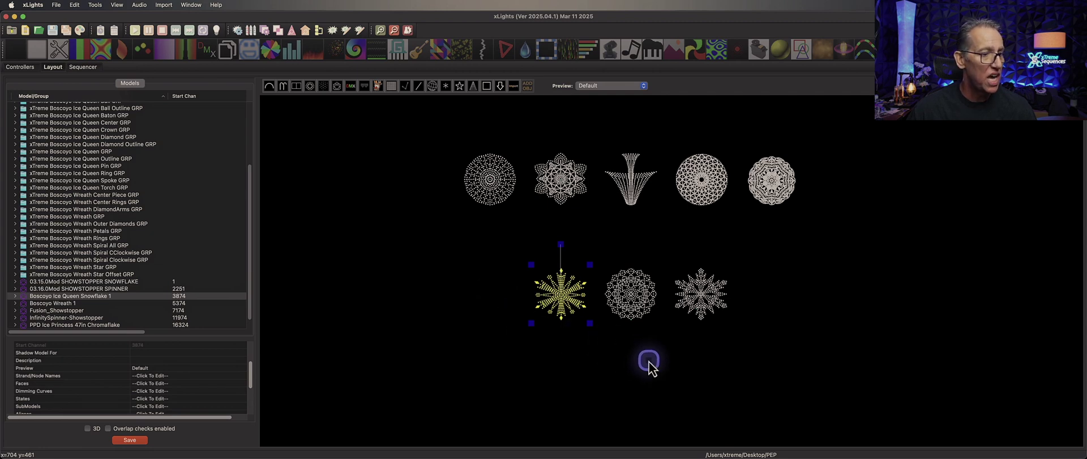
left_click(649, 362)
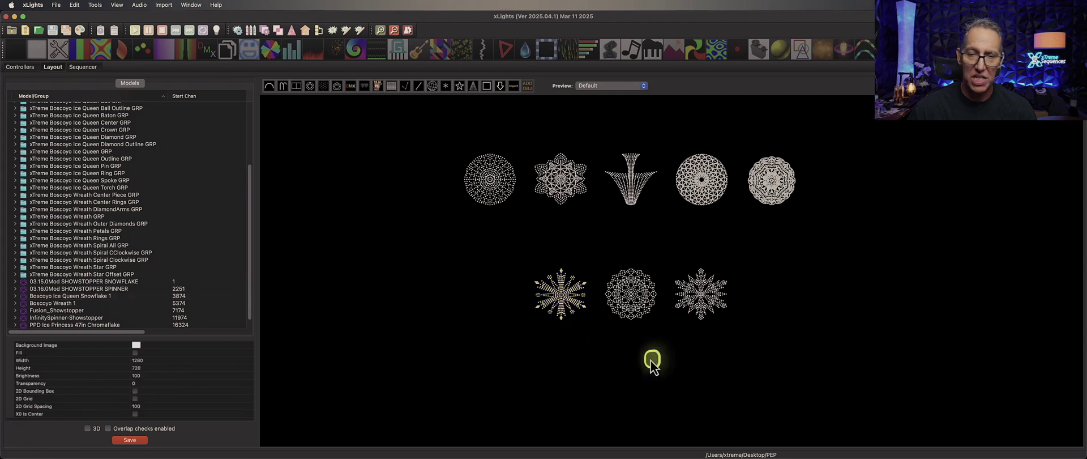
Step: Select the 03.16.0Mod SHOWSTOPPER SPINNER and open its SubModels editor
left_click(505, 194)
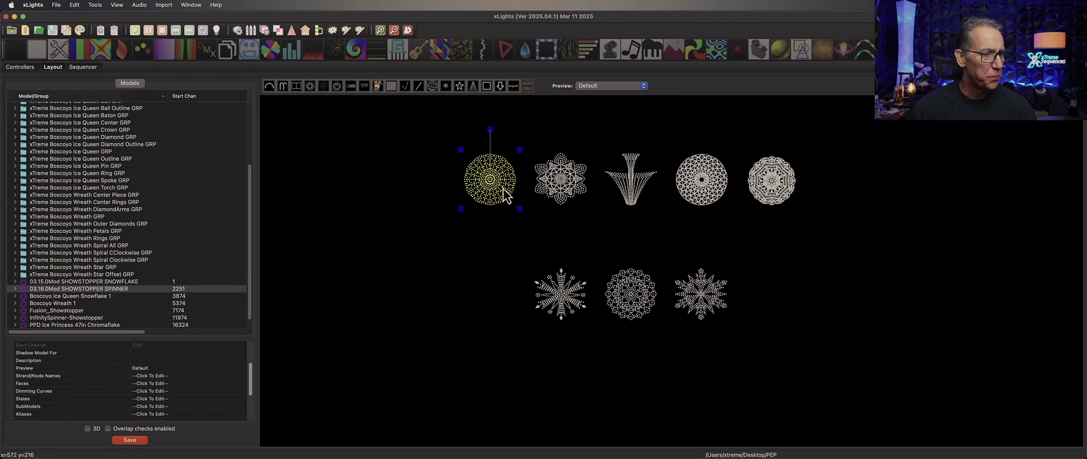
left_click(562, 194)
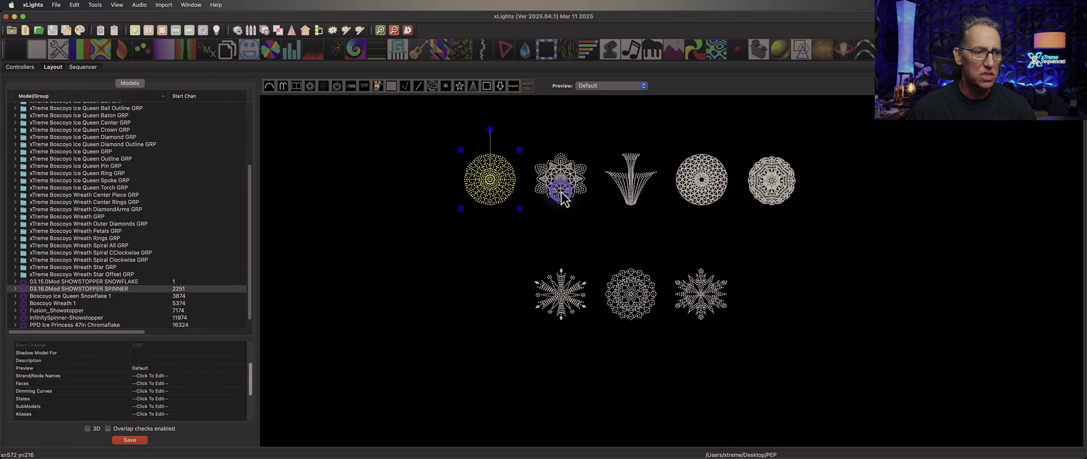
left_click(215, 406)
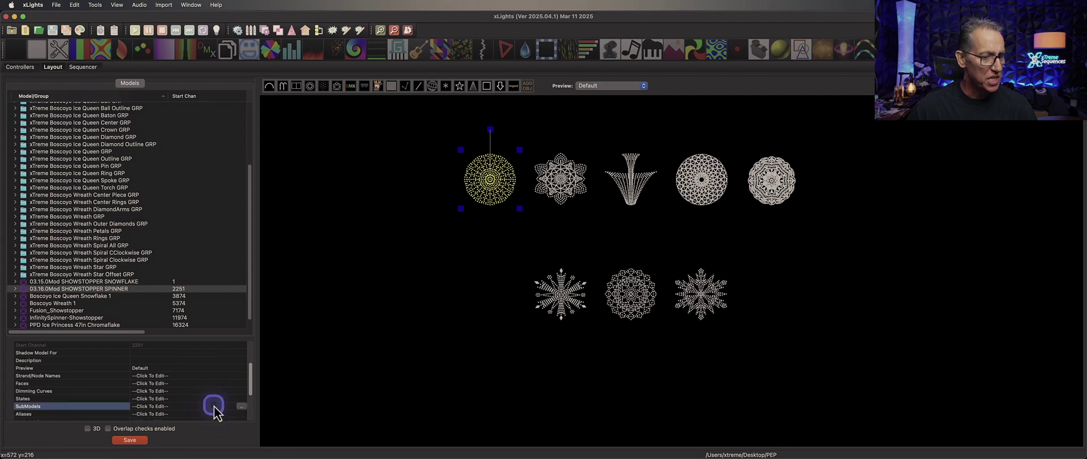
Step: Open the spinner's SubModels editor and show 02 Cascading Arches-Odd, whose Line 4 has 41 nodes
left_click(242, 406)
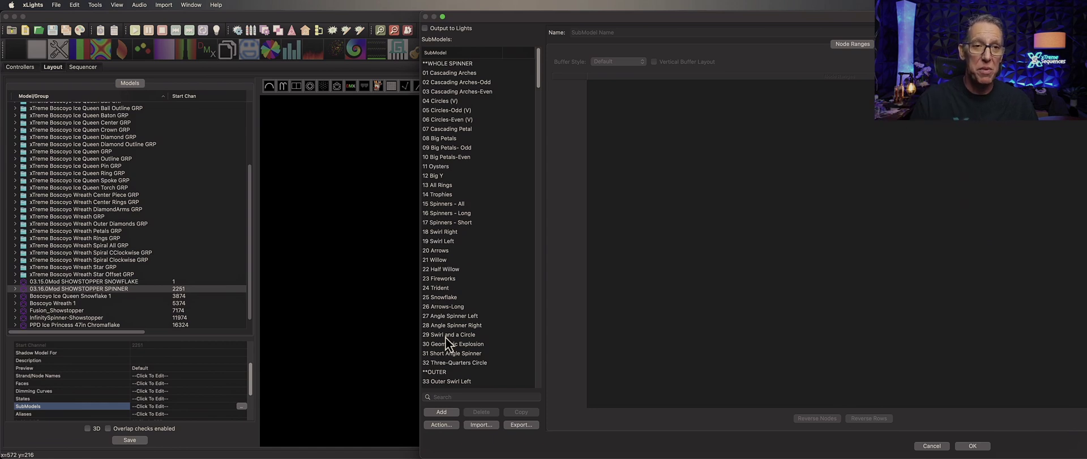
left_click(459, 74)
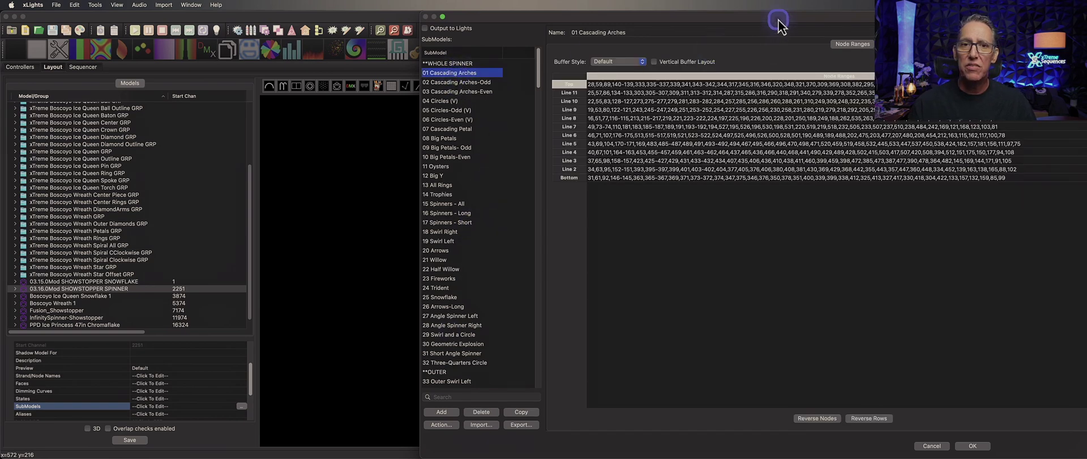
left_click_drag(776, 17, 366, 17)
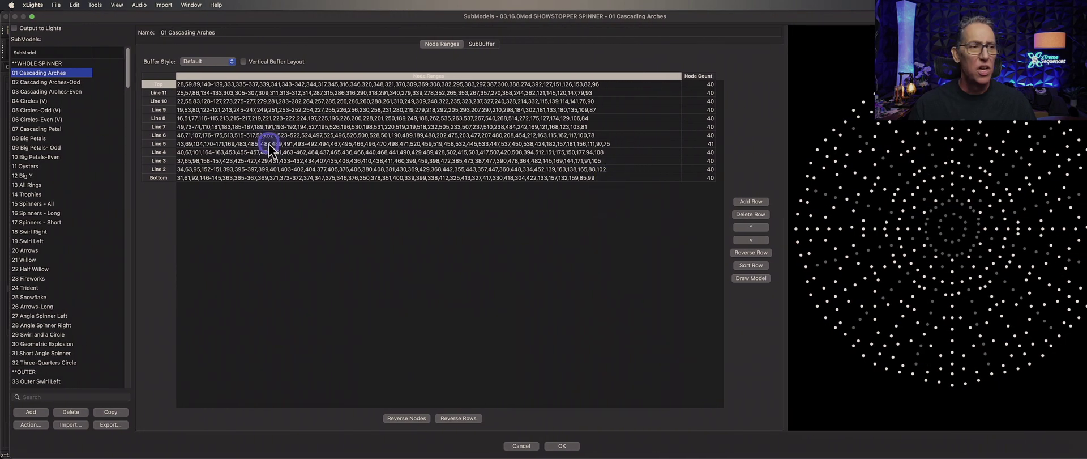
left_click(65, 91)
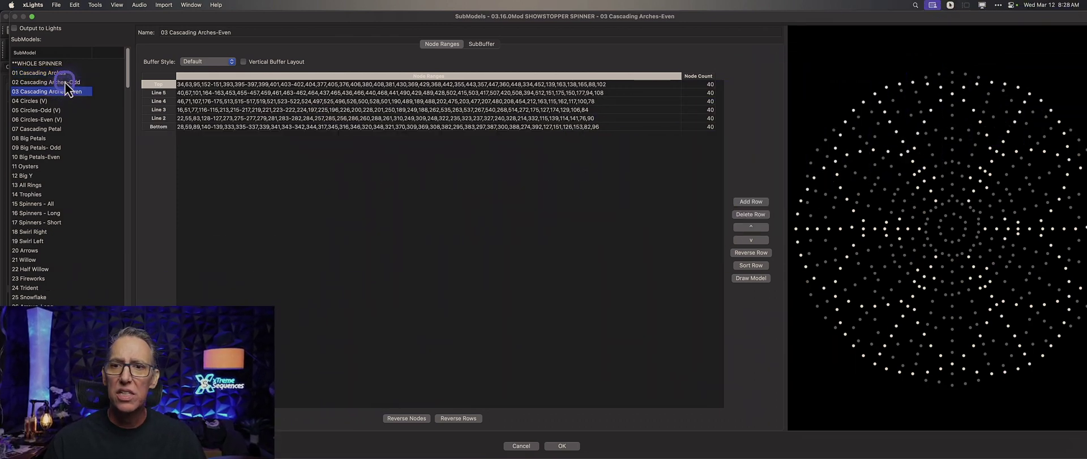
left_click(65, 81)
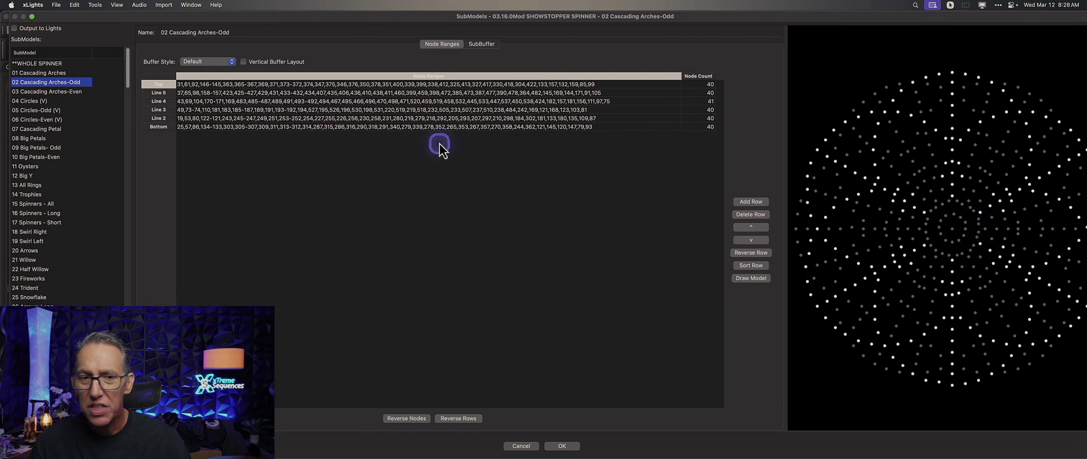
Step: Remove node 97 from Line 4 so it holds 40 nodes, then verify against the Bottom row
left_click(536, 102)
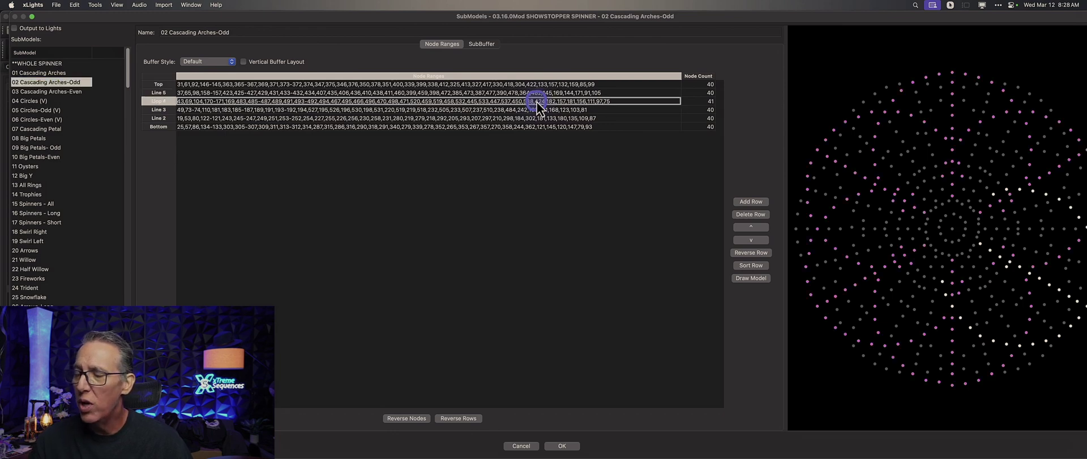
left_click(991, 192)
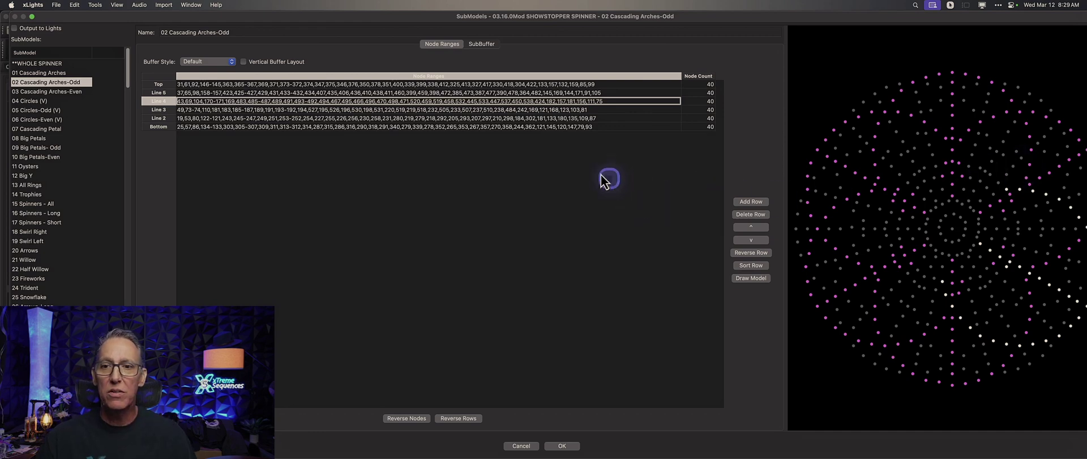
left_click(549, 127)
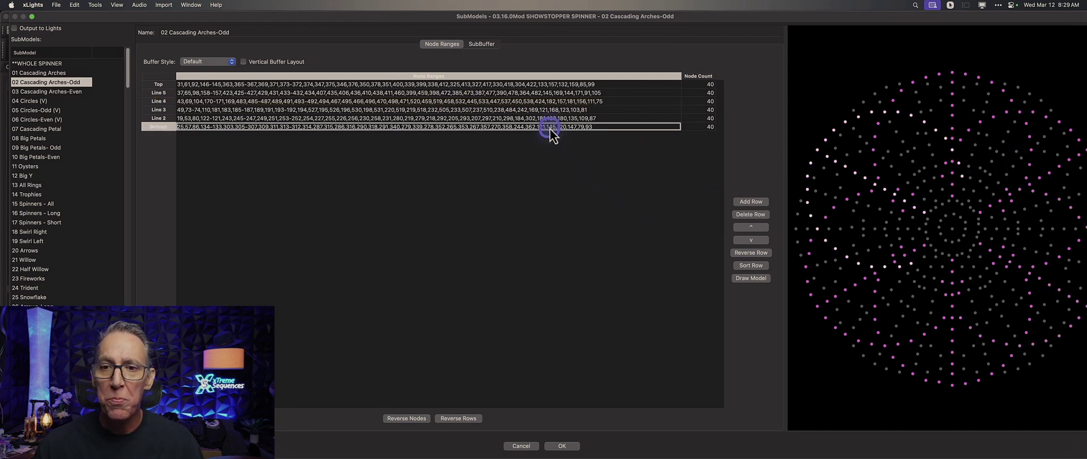
left_click(557, 102)
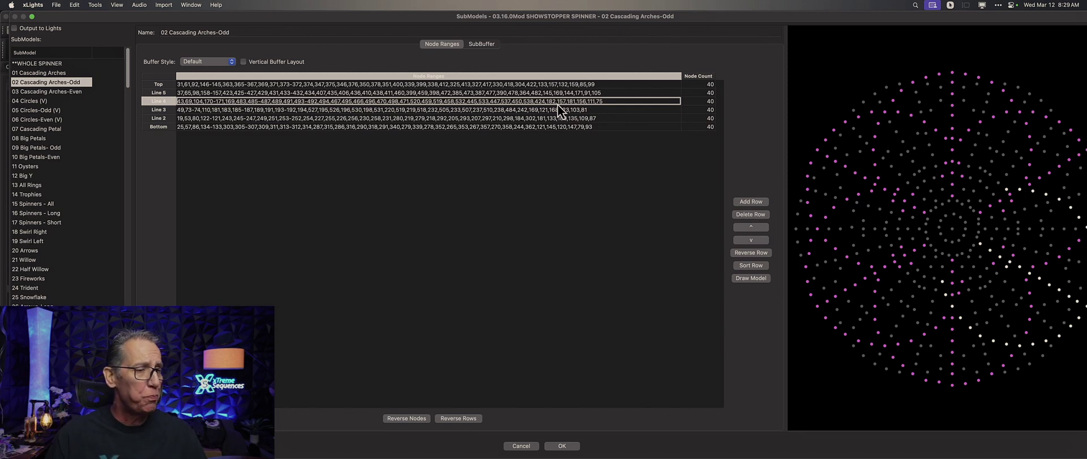
Step: Step down the submodel list to 07 Cascading Petal
left_click(62, 92)
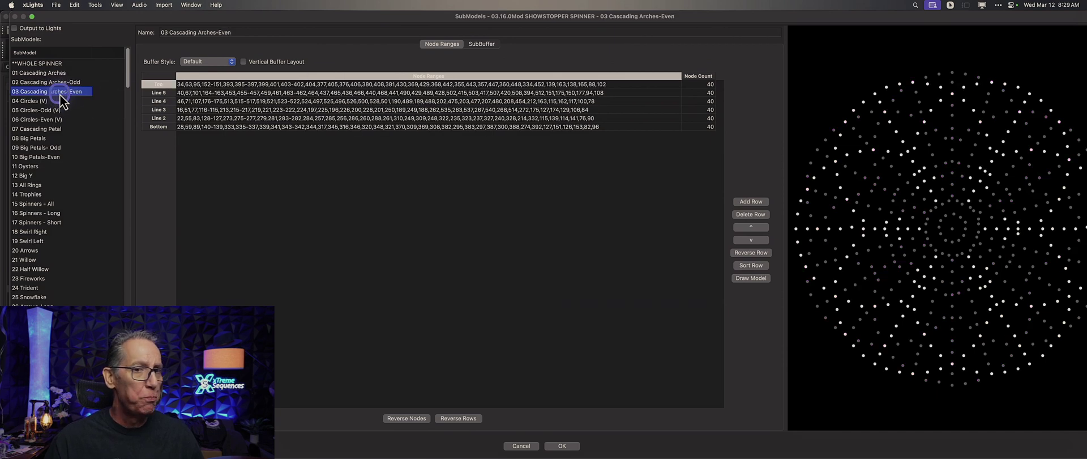
key("Down")
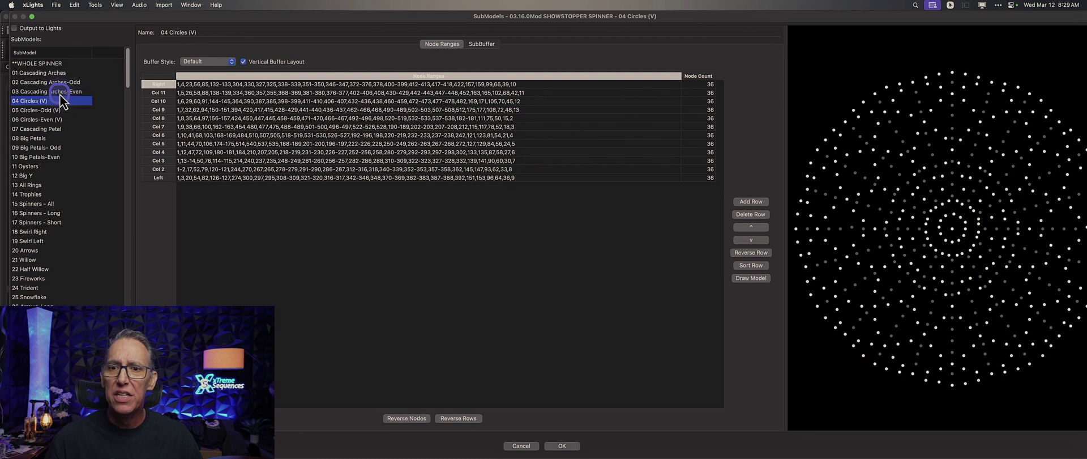
key("Down")
key("Down")
key("Down")
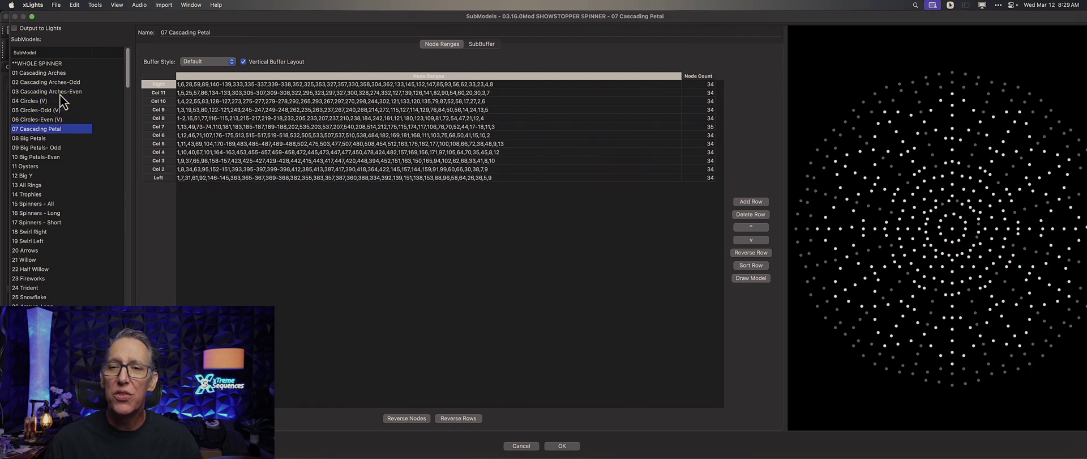
Step: Compare Col 7's 35 nodes with Col 8 and Col 4, then open Col 7 for editing
left_click(415, 127)
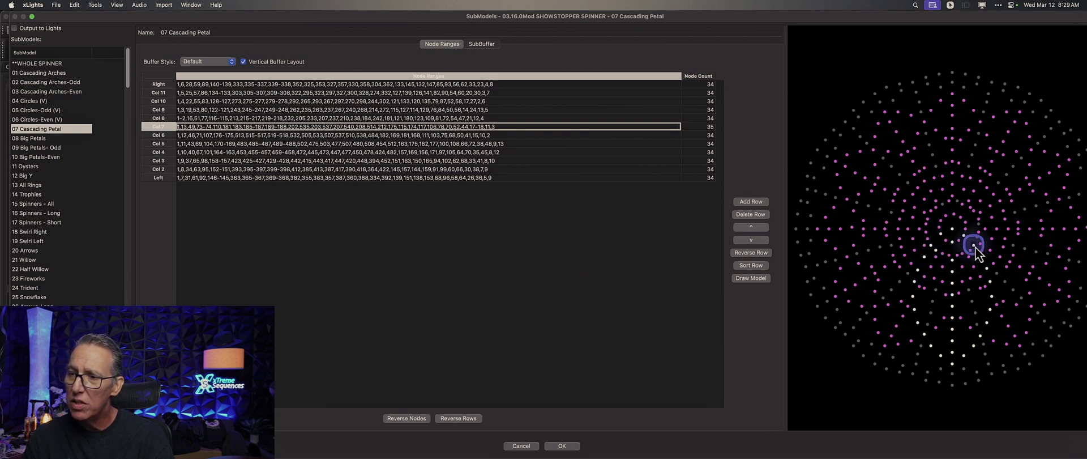
left_click(405, 119)
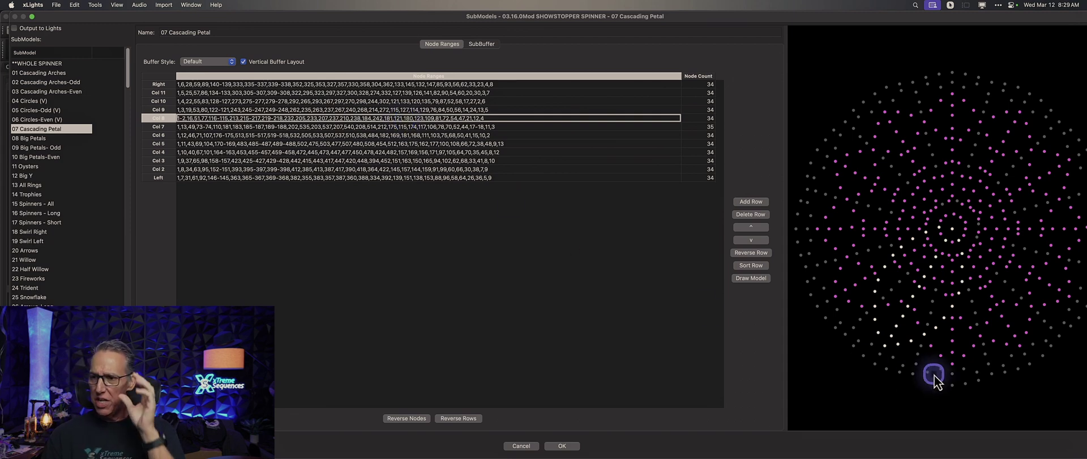
left_click(446, 126)
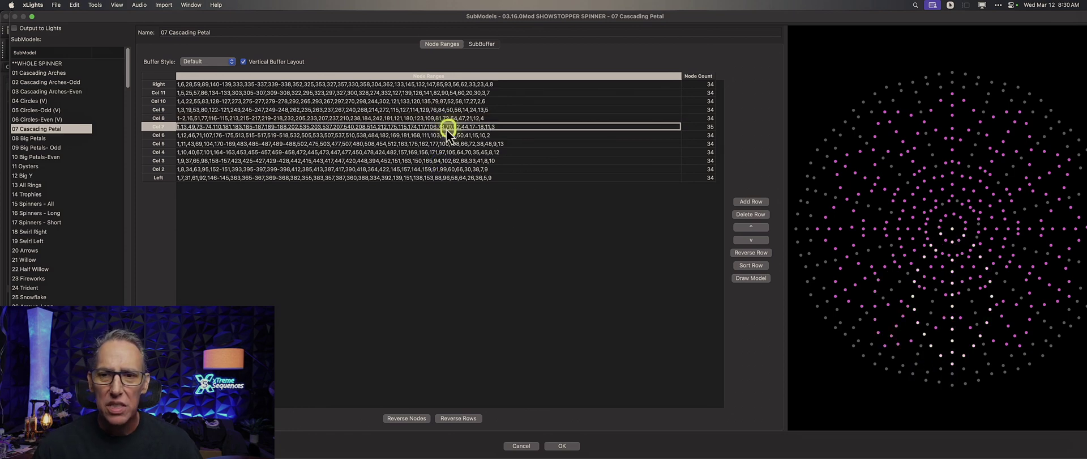
left_click(464, 153)
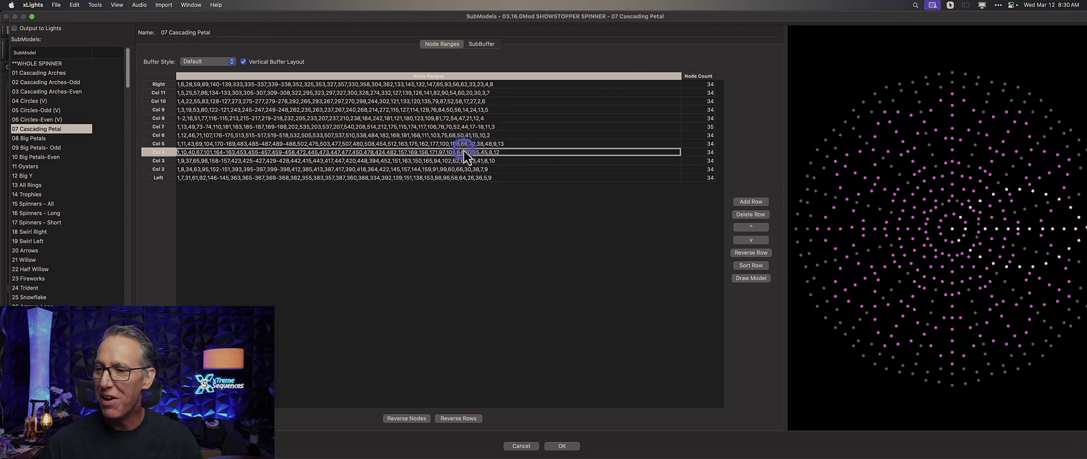
left_click(464, 127)
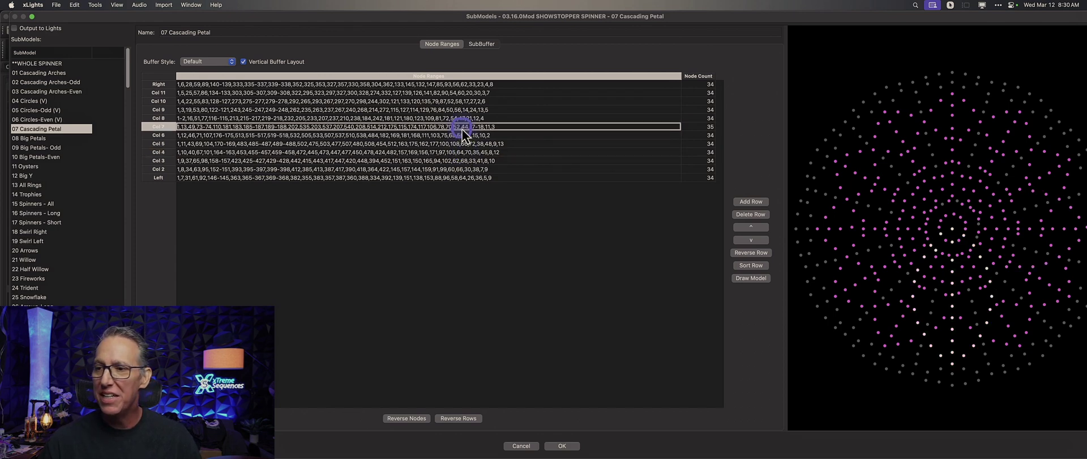
left_click(458, 153)
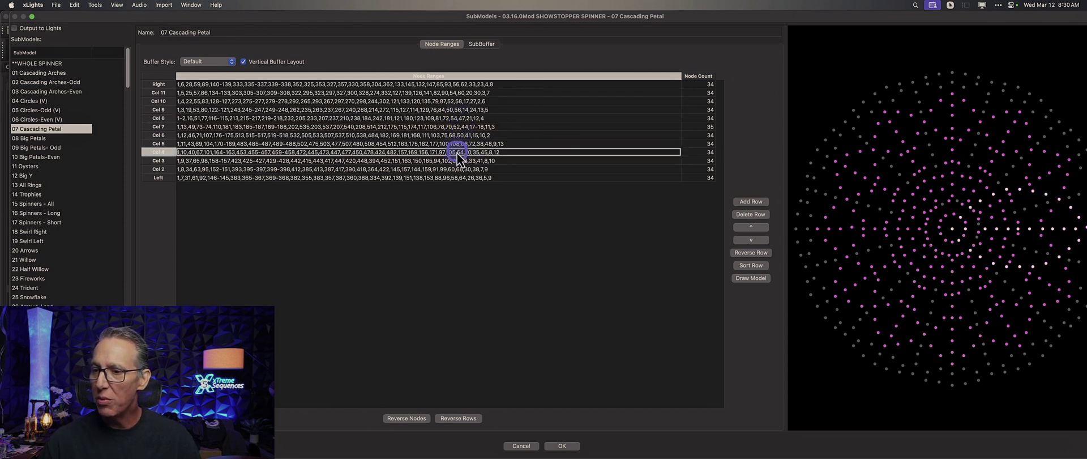
left_click(457, 127)
left_click(457, 128)
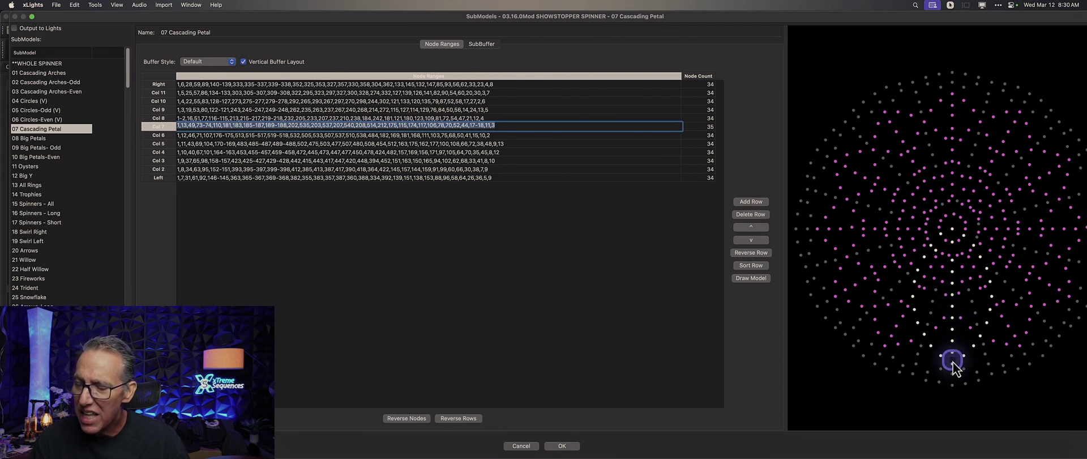
Step: Drop node 17 from Col 7 so all rows hold 34 nodes, then open 08 Big Petals
left_click(471, 137)
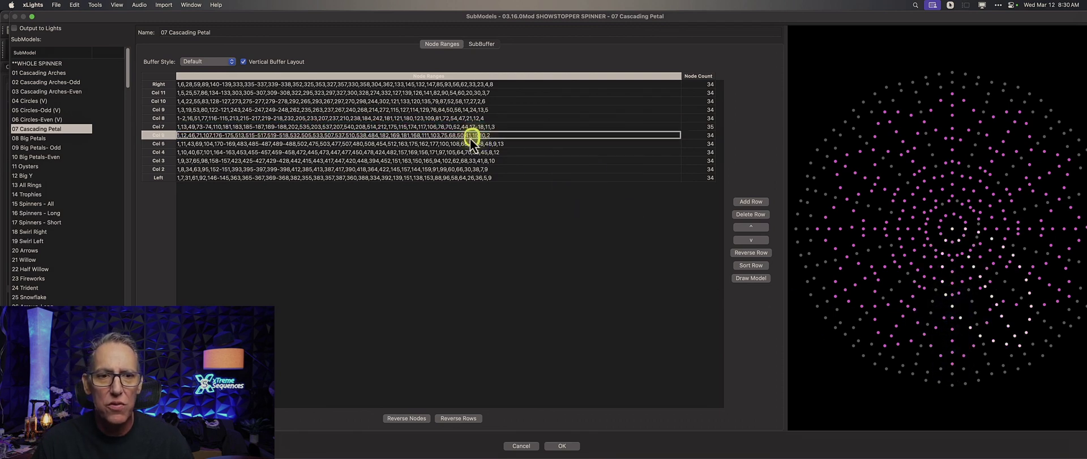
left_click(481, 144)
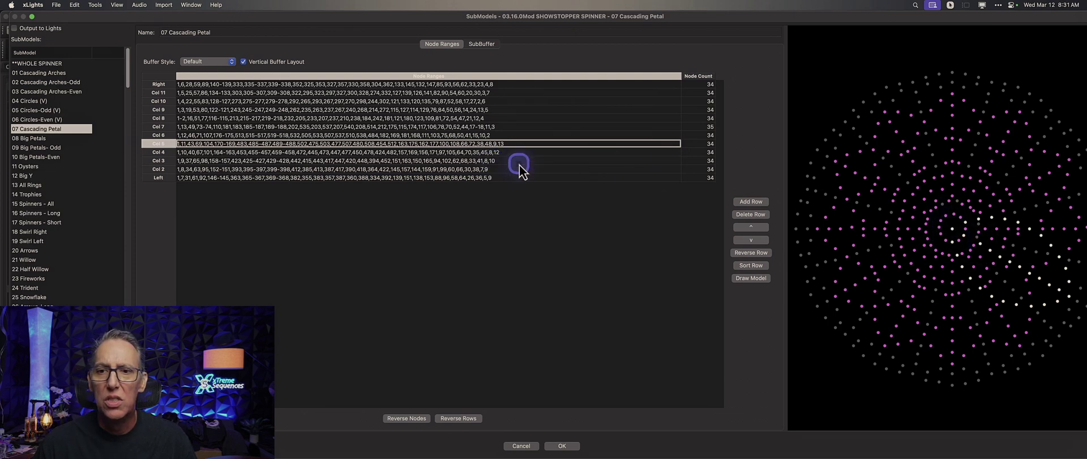
left_click(485, 127)
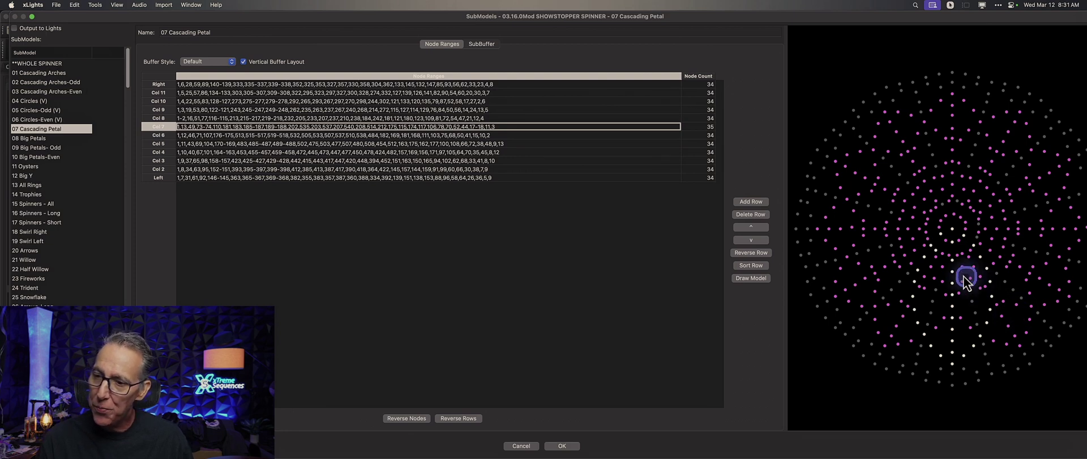
left_click(936, 256)
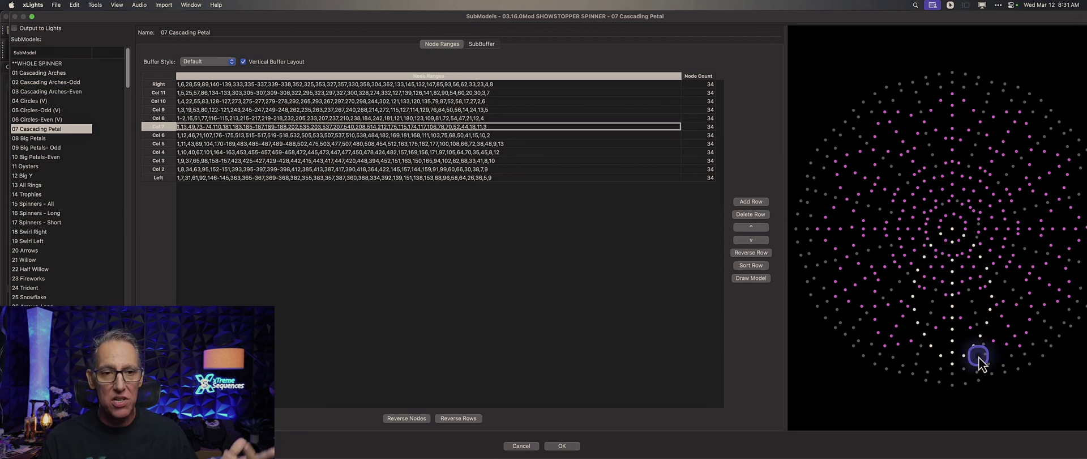
left_click(19, 139)
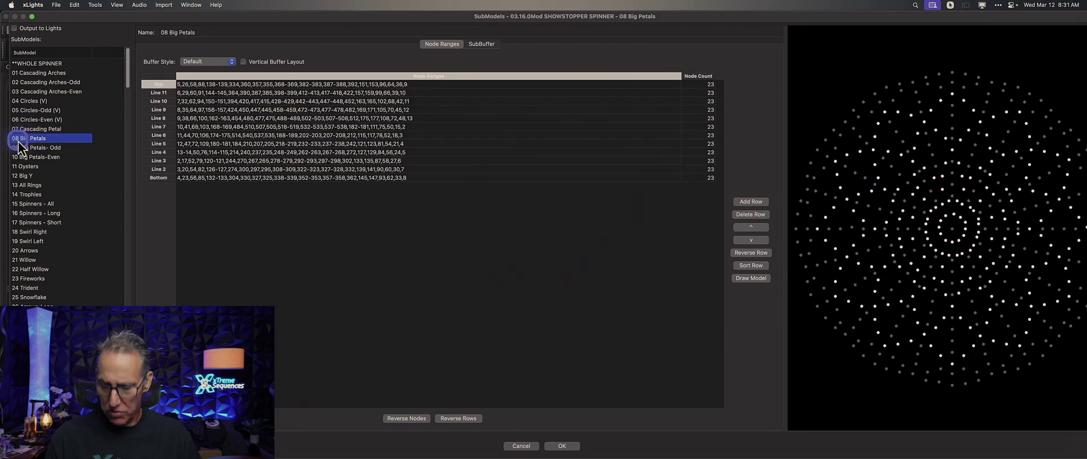
Step: Step through 09 Big Petals- Odd, 11 Oysters and 14 Trophies to check their row counts
key("Down")
key("Down")
key("Down")
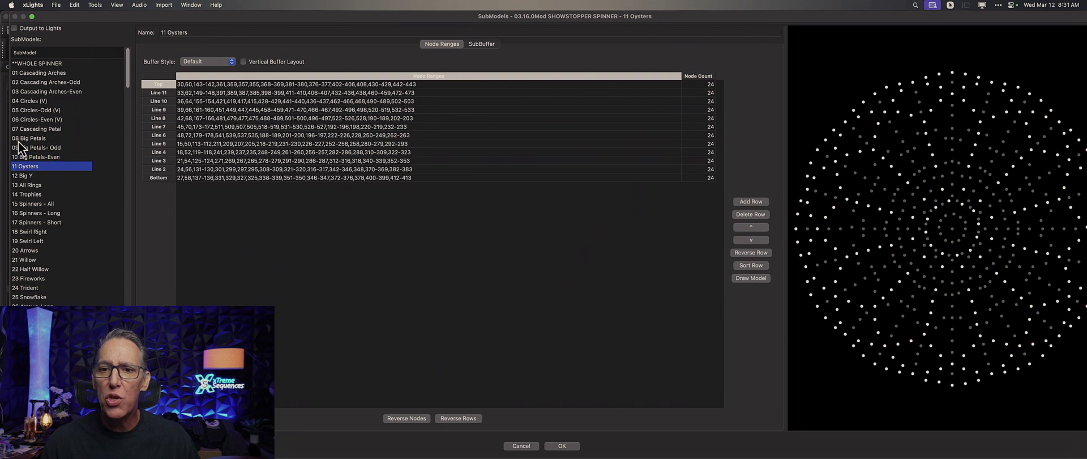
key("Down")
key("Down")
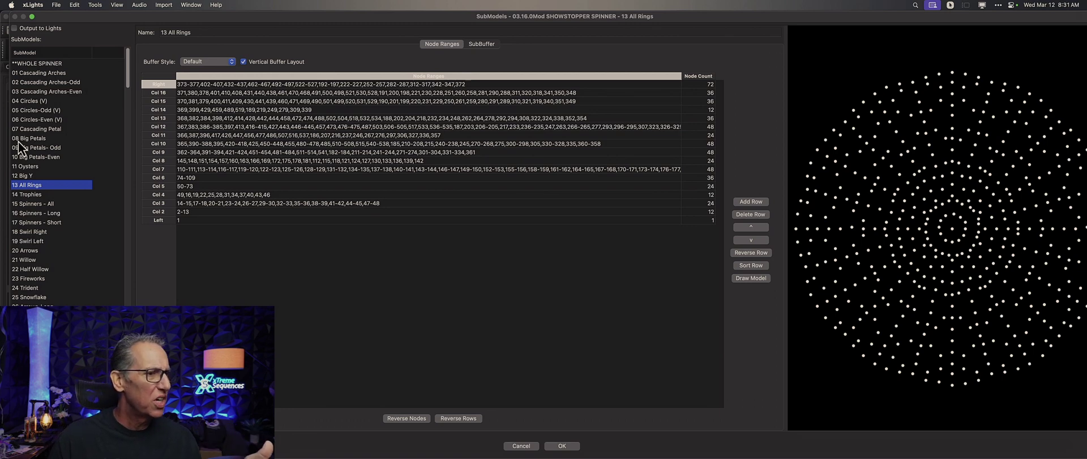
key("Down")
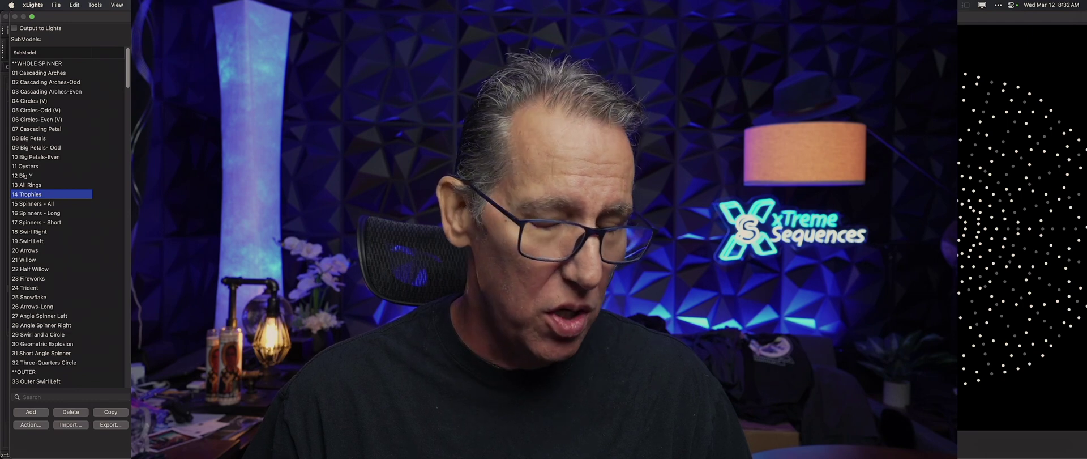
Step: Close the SubModels editor and save the preview layout
key("Escape")
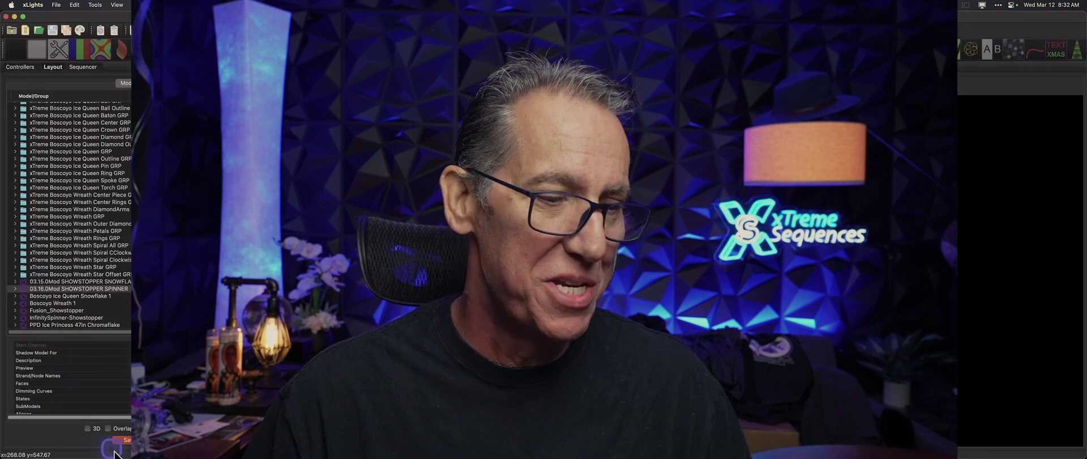
left_click(122, 439)
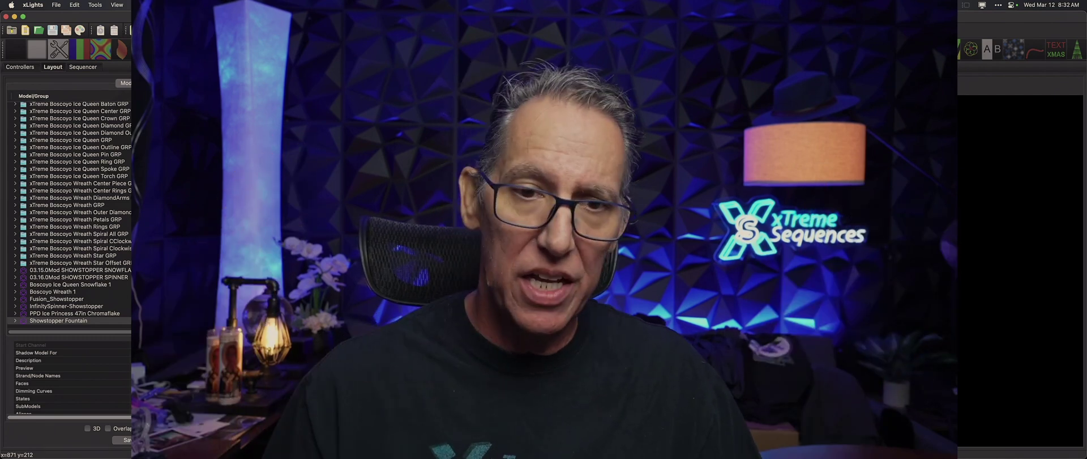
key("Escape")
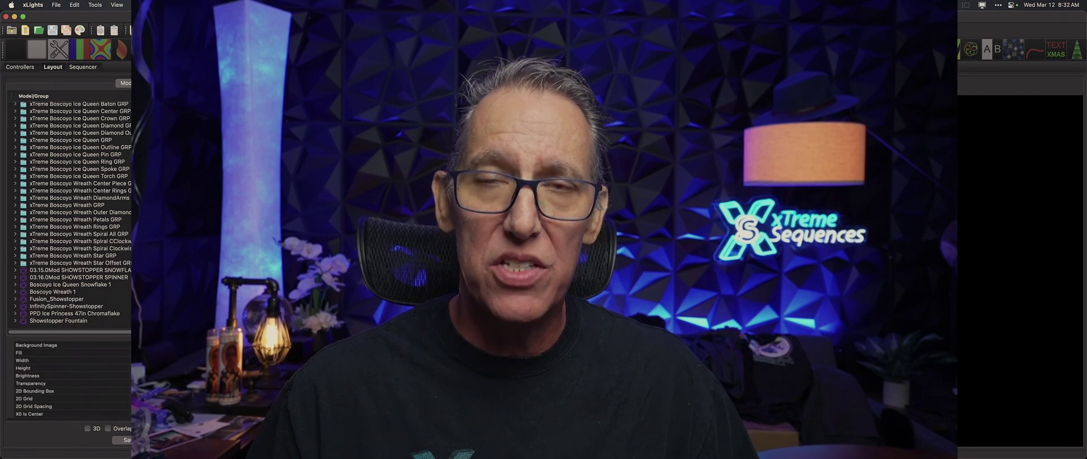